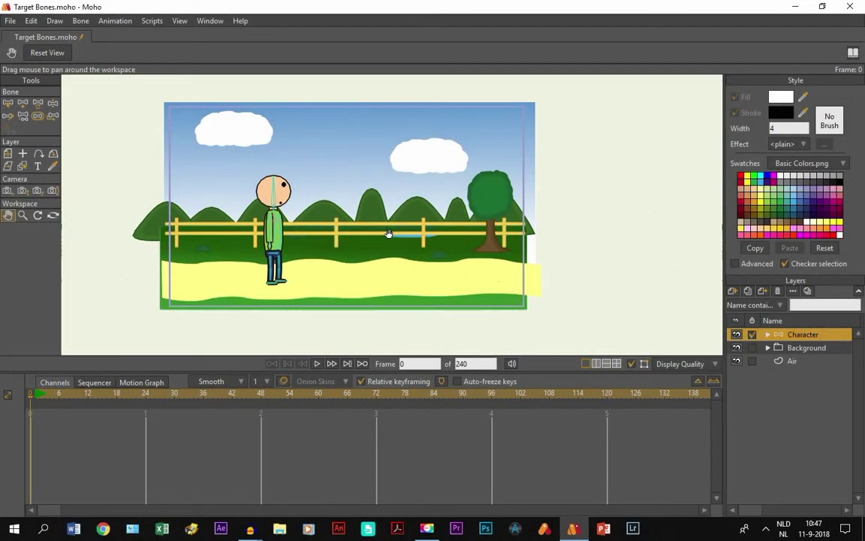
# - Zoom in and pan so the rigged character is centred and fills the canvas
pyautogui.scroll(2, 242, 246)
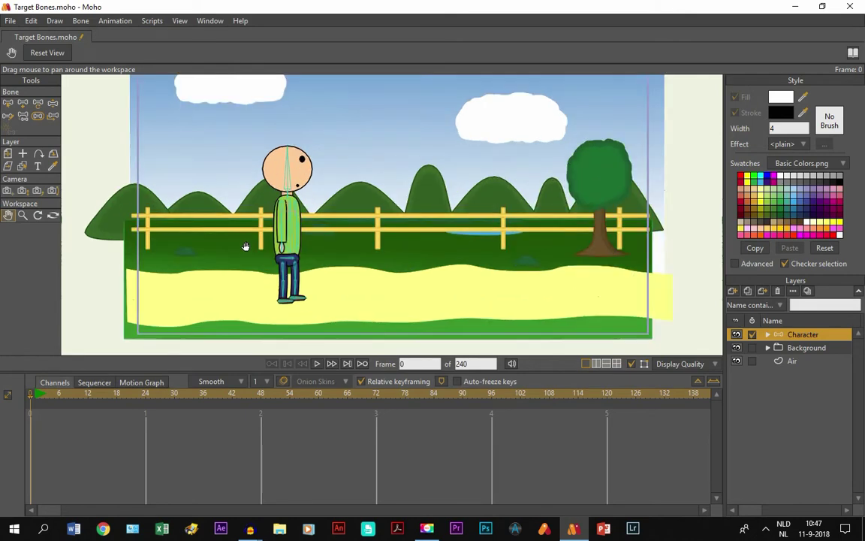
pyautogui.moveTo(247, 247); pyautogui.dragTo(248, 257)
pyautogui.scroll(2, 248, 256)
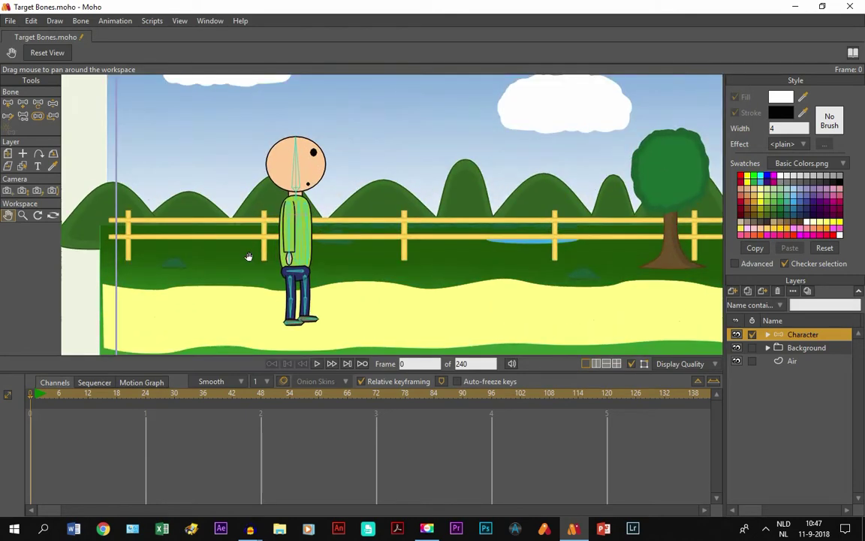
pyautogui.scroll(1, 271, 264)
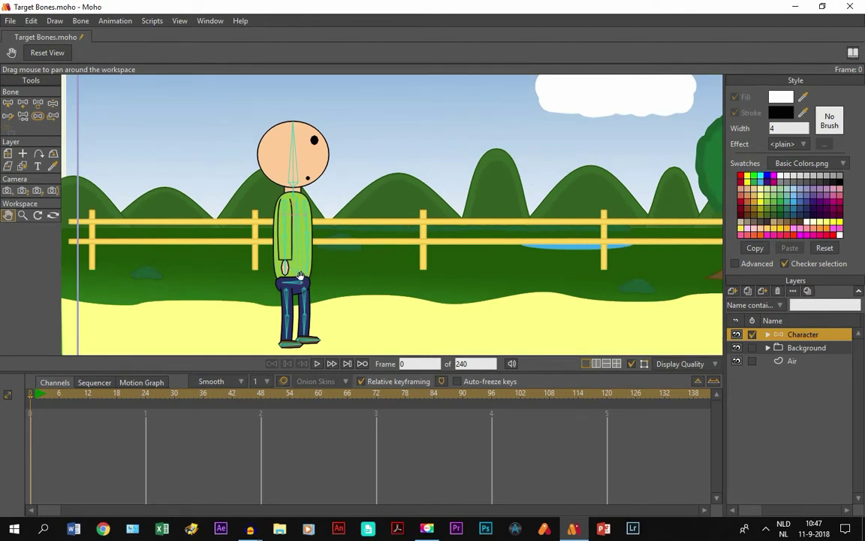
pyautogui.moveTo(317, 270); pyautogui.dragTo(339, 267)
pyautogui.scroll(1, 331, 269)
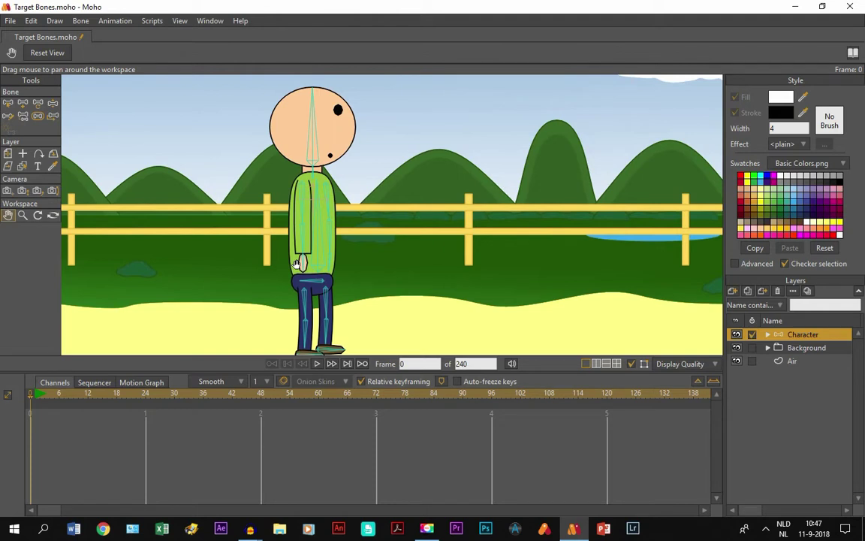
pyautogui.moveTo(279, 333); pyautogui.dragTo(282, 327)
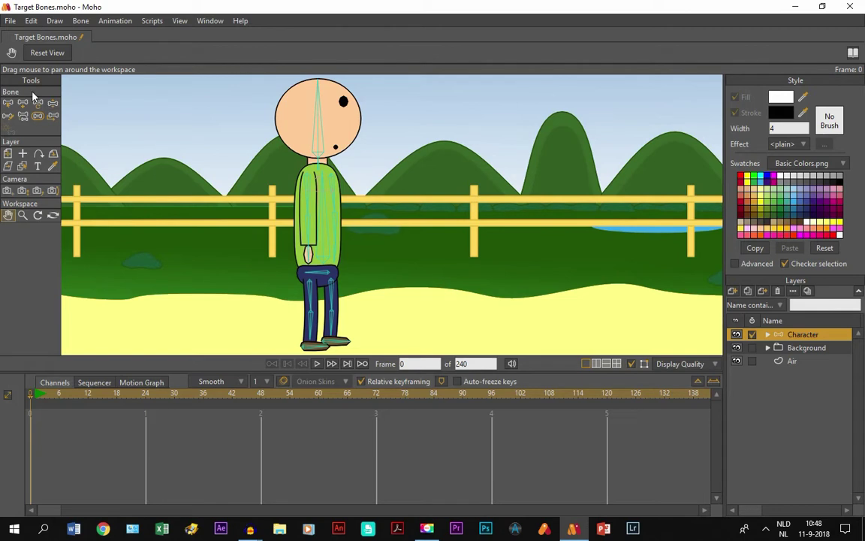
pyautogui.click(51, 105)
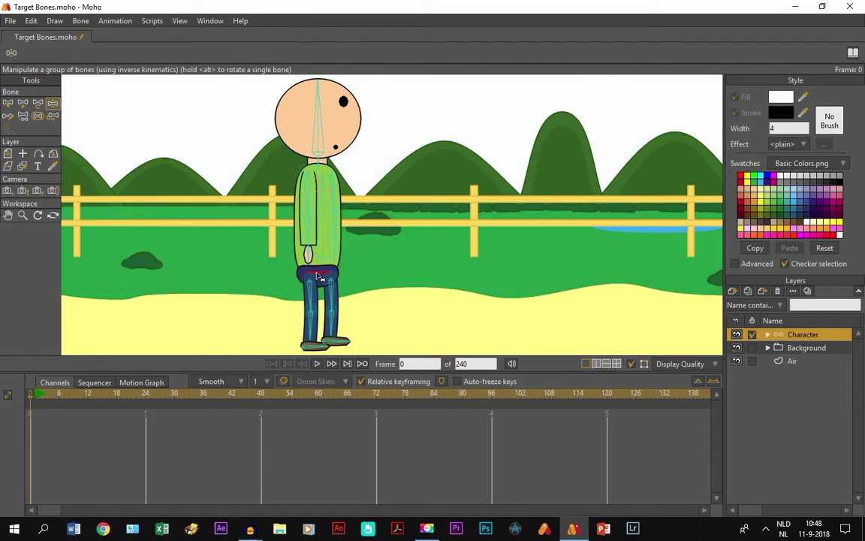
pyautogui.moveTo(318, 277); pyautogui.dragTo(314, 306)
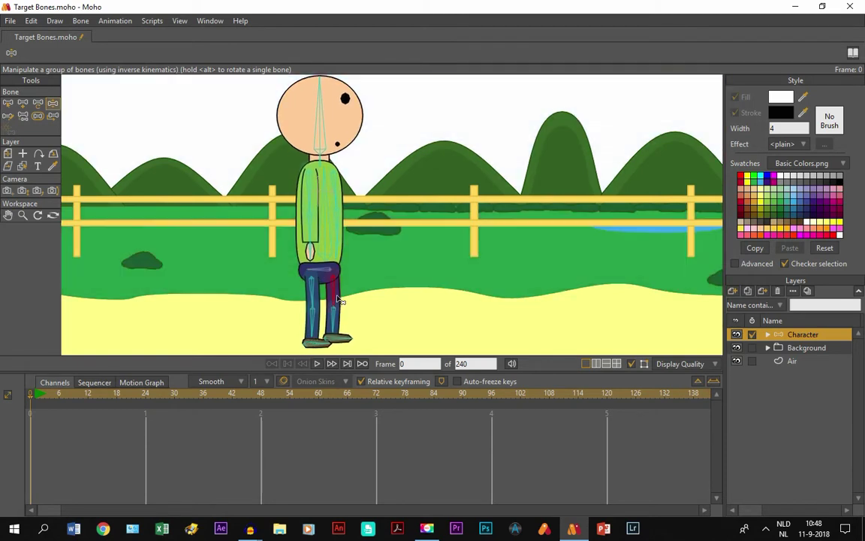
pyautogui.moveTo(338, 308); pyautogui.dragTo(337, 331)
pyautogui.moveTo(318, 293); pyautogui.dragTo(294, 297)
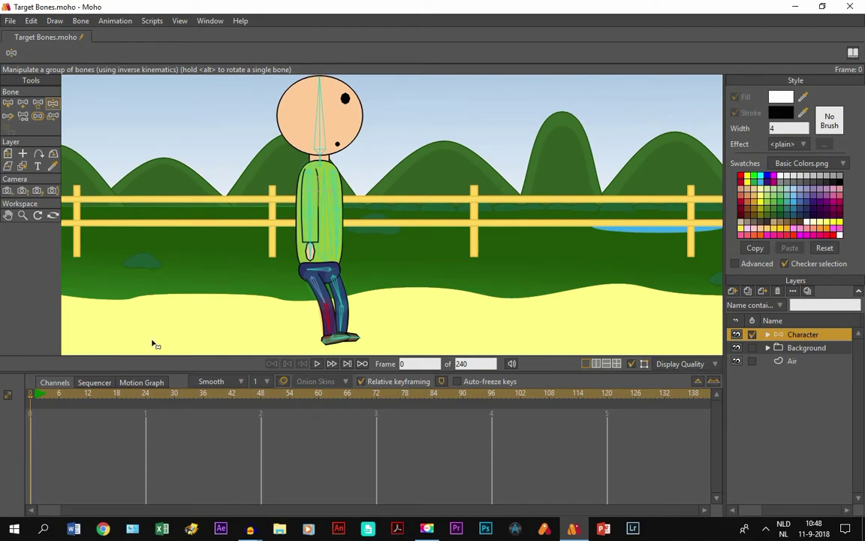
pyautogui.hotkey('ctrl', 'z')
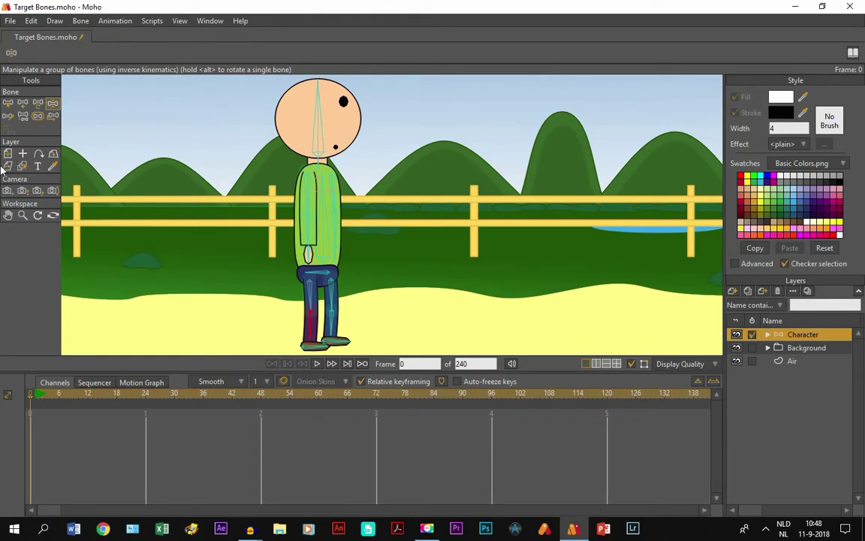
# - Pan and zoom the view onto the character's legs and shoes
pyautogui.click(7, 215)
pyautogui.moveTo(350, 279); pyautogui.dragTo(504, 192)
pyautogui.scroll(2, 385, 230)
pyautogui.scroll(3, 533, 191)
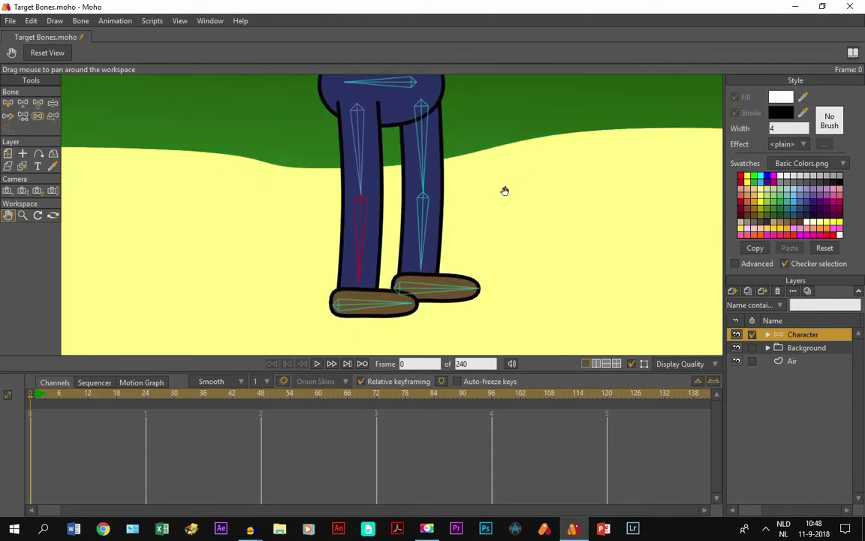
# - Expand the Character group and step through its R.leg, L.leg, L.shoe and R.shoe layers
pyautogui.click(769, 335)
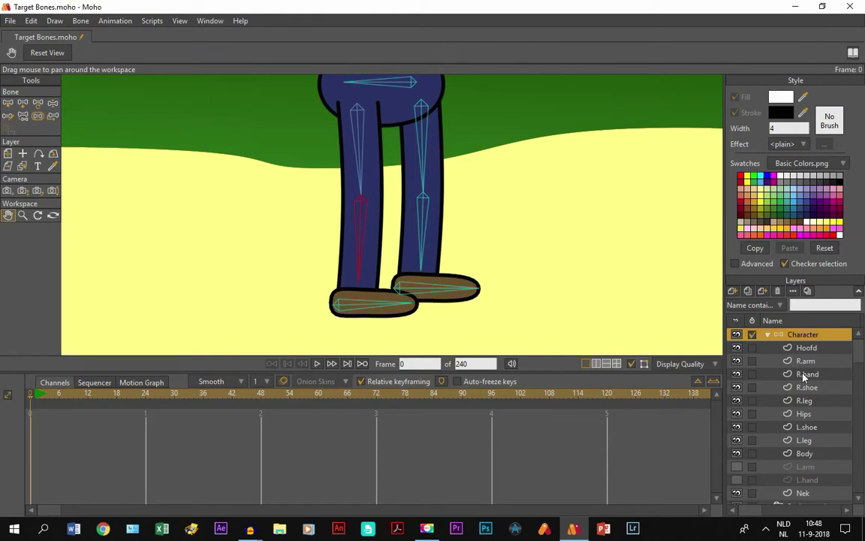
pyautogui.click(800, 401)
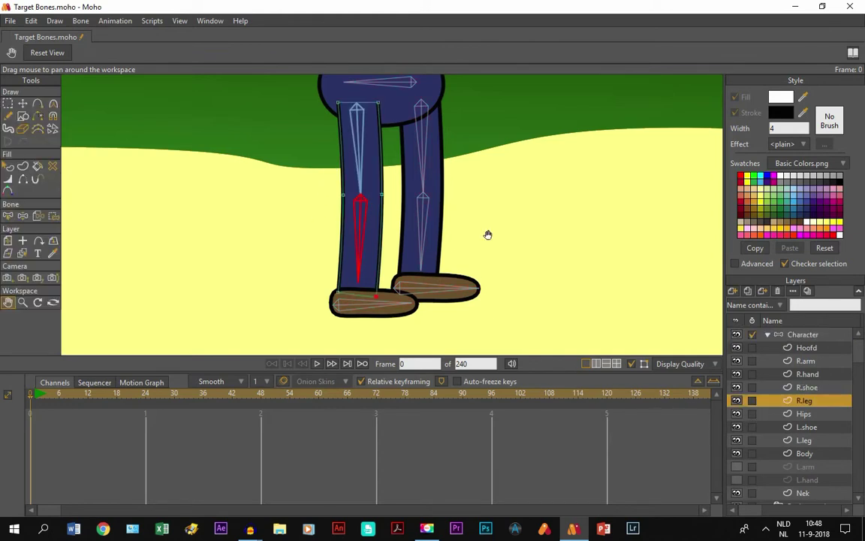
pyautogui.click(802, 440)
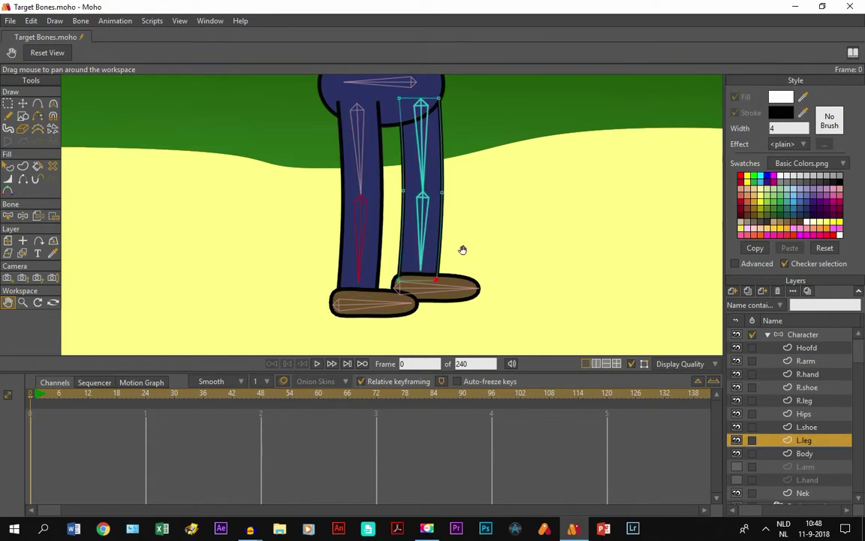
pyautogui.click(768, 426)
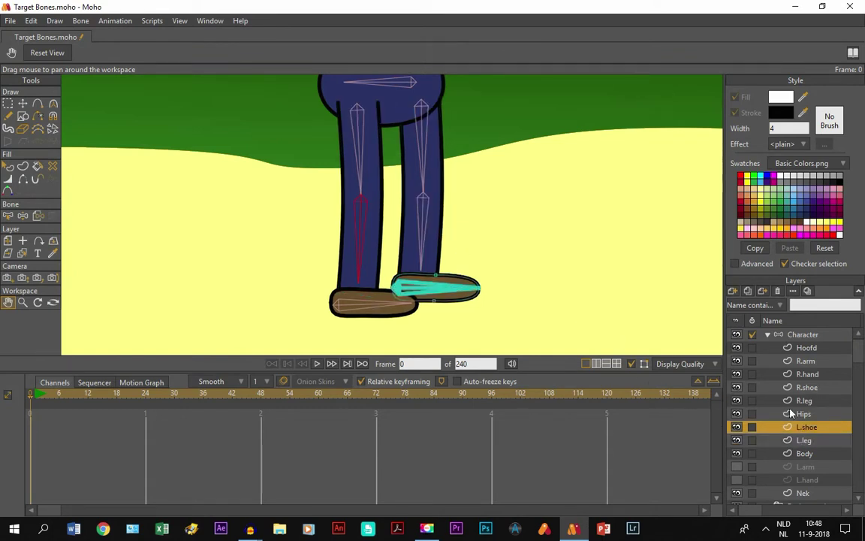
pyautogui.click(809, 387)
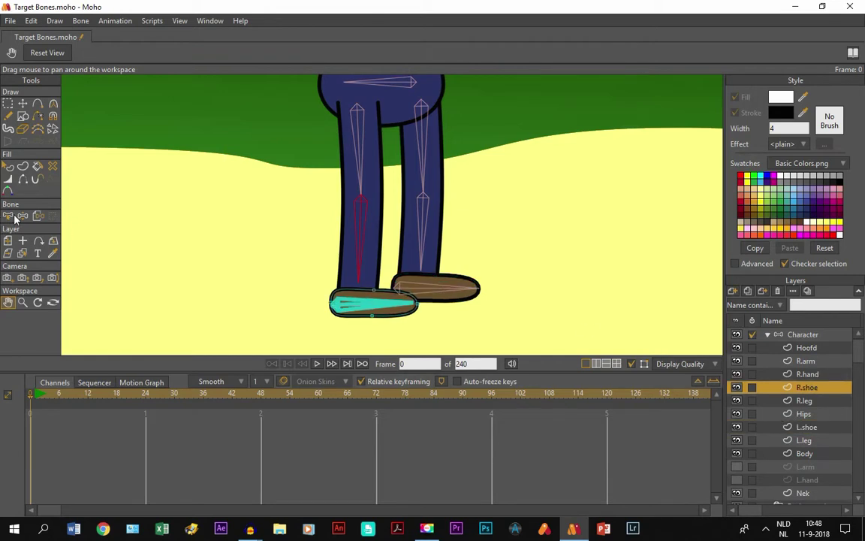
# - Reselect the Character bone layer with the Select Bone tool and readjust the zoom
pyautogui.click(797, 334)
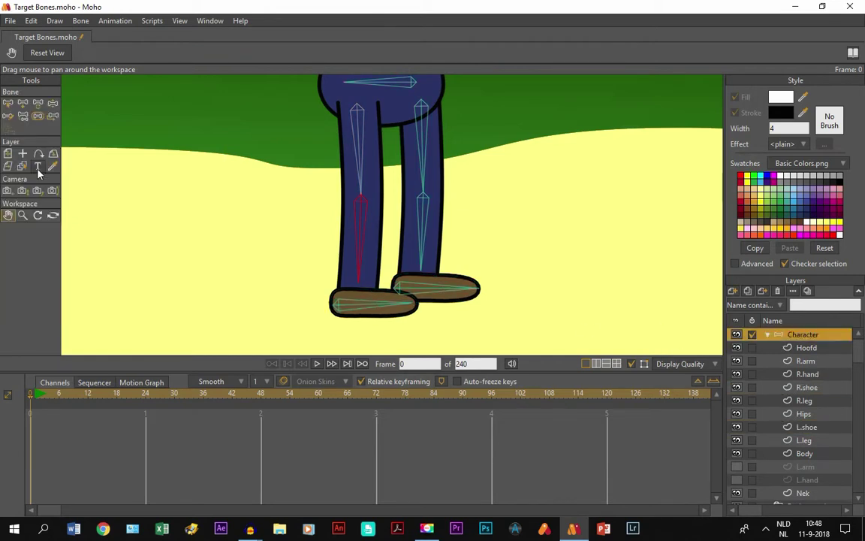
pyautogui.click(25, 116)
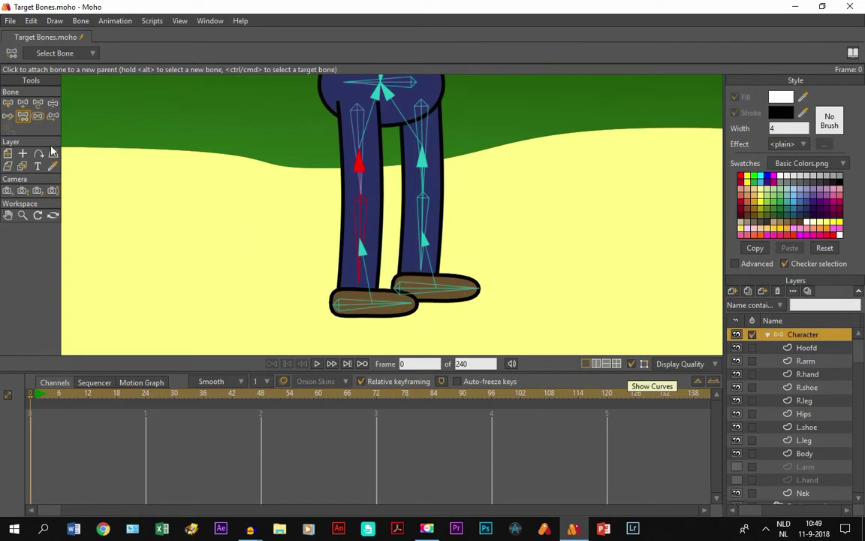
pyautogui.click(7, 103)
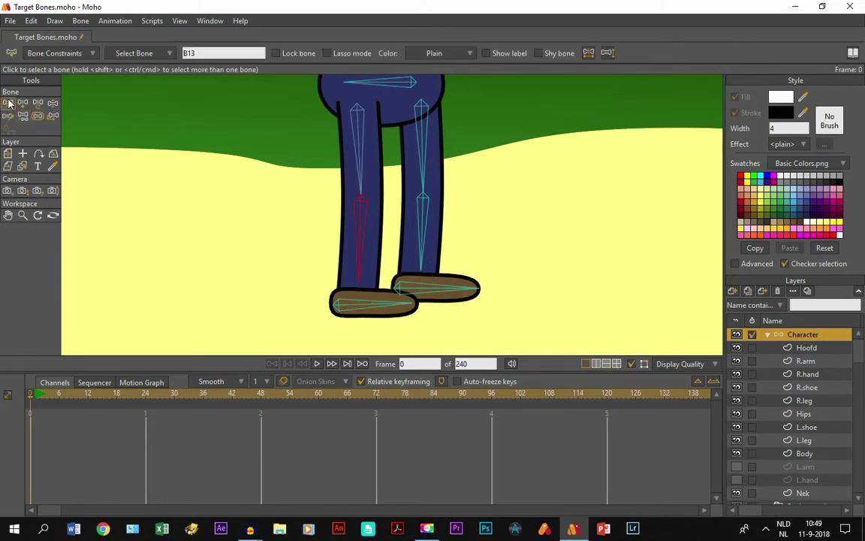
pyautogui.scroll(-2, 361, 187)
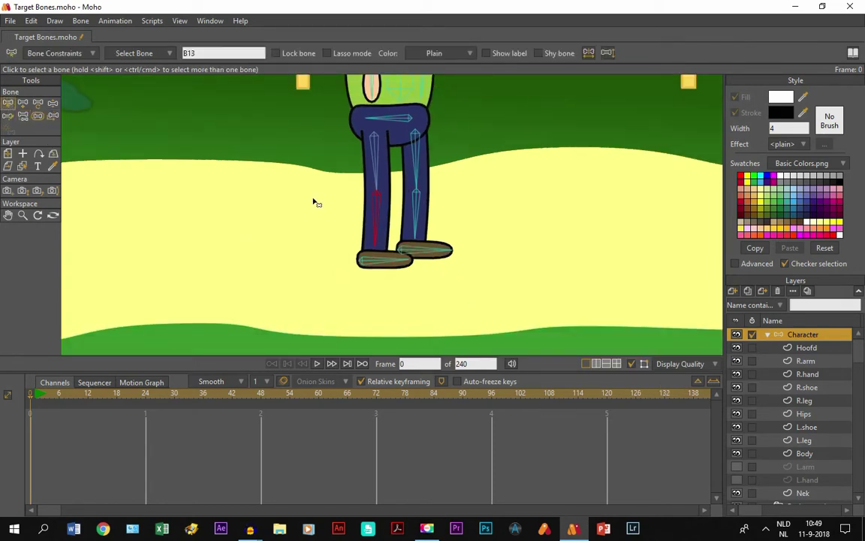
pyautogui.scroll(-5, 315, 203)
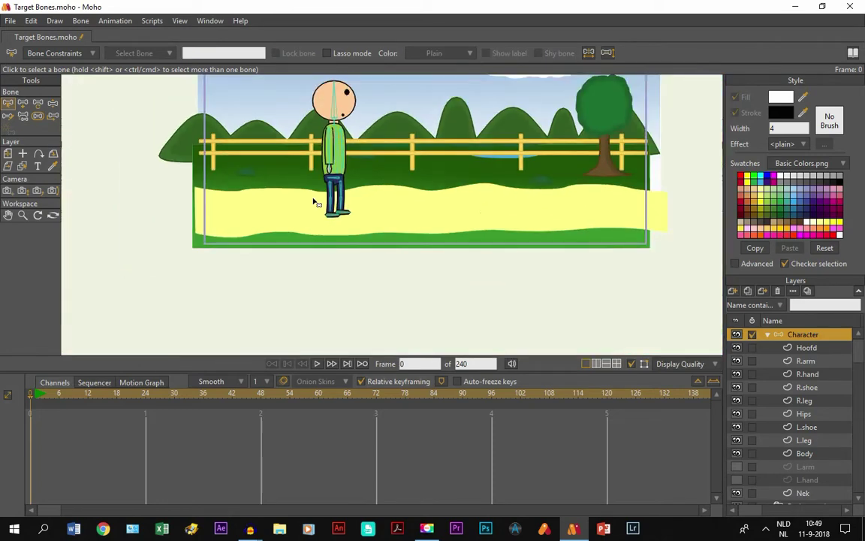
pyautogui.scroll(6, 315, 202)
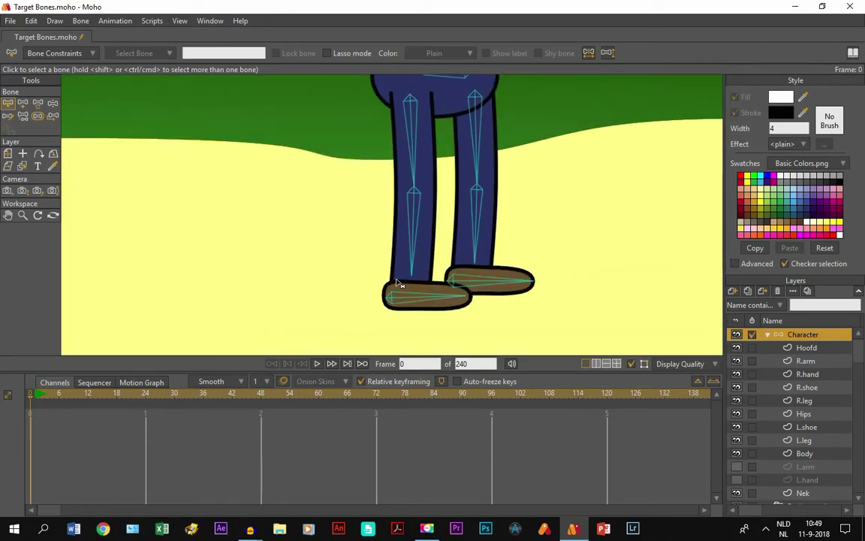
# - Draw a new bone out from the shoe and set its bone strength to 0
pyautogui.click(23, 107)
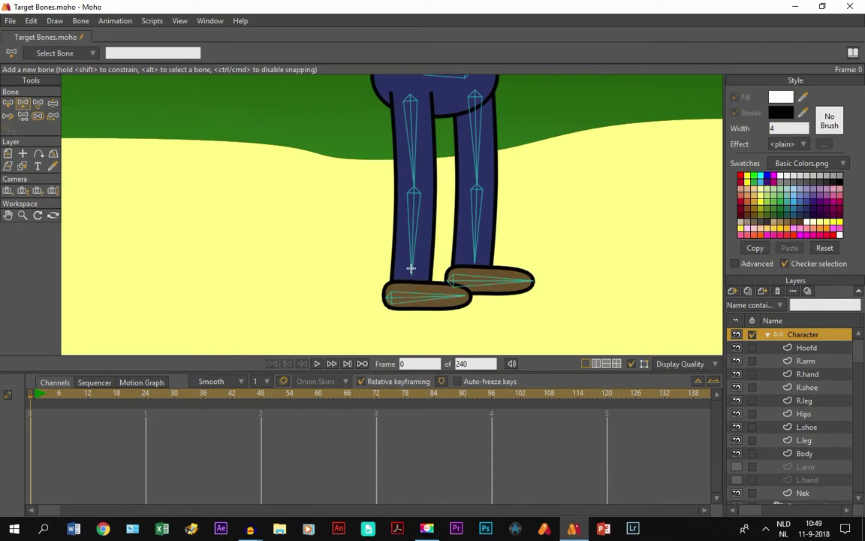
pyautogui.moveTo(407, 282); pyautogui.dragTo(354, 258)
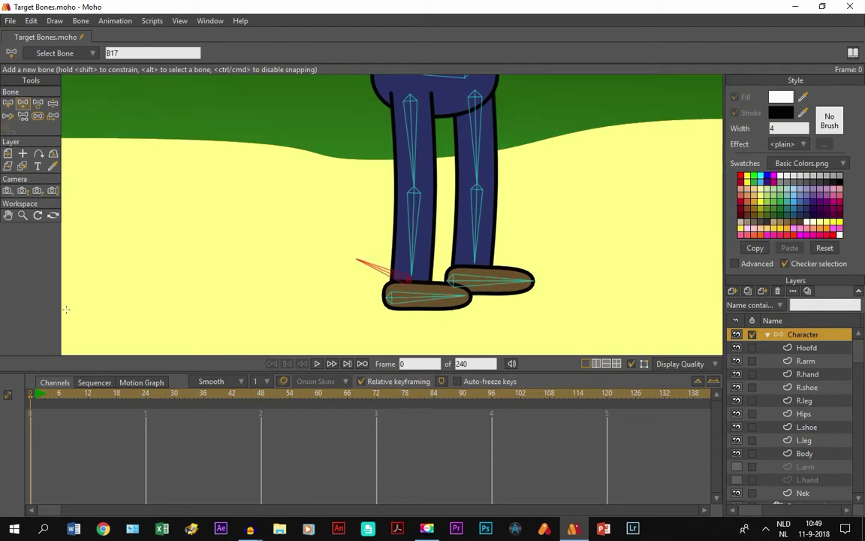
pyautogui.click(37, 115)
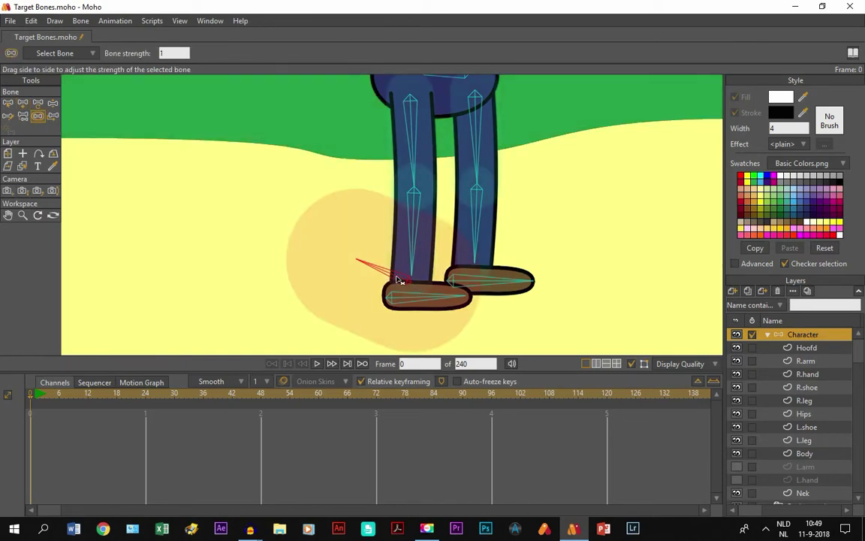
pyautogui.moveTo(400, 281); pyautogui.dragTo(226, 276)
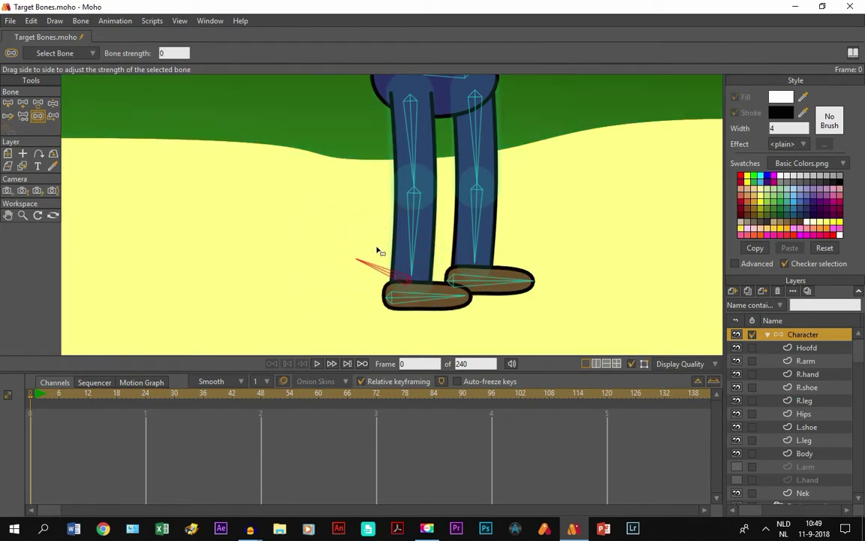
# - Rename the new bone B17 to 'Target right leg'
pyautogui.click(9, 106)
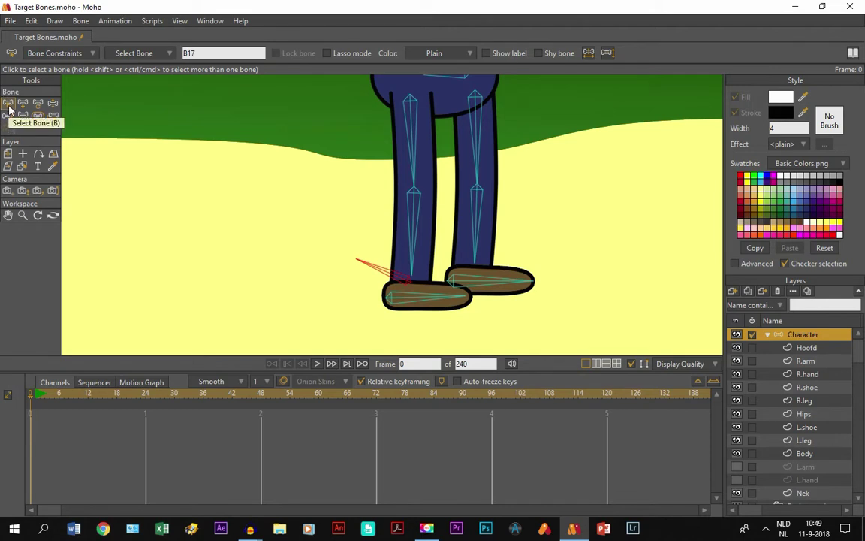
pyautogui.doubleClick(202, 55)
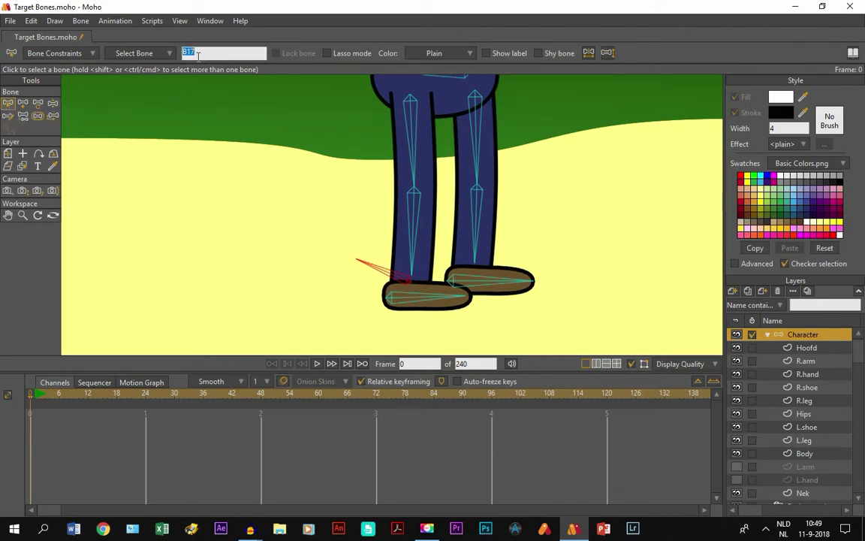
pyautogui.press('capslock')
pyautogui.write('T')
pyautogui.press('capslock')
pyautogui.write('arget right leg')
pyautogui.press('Return')
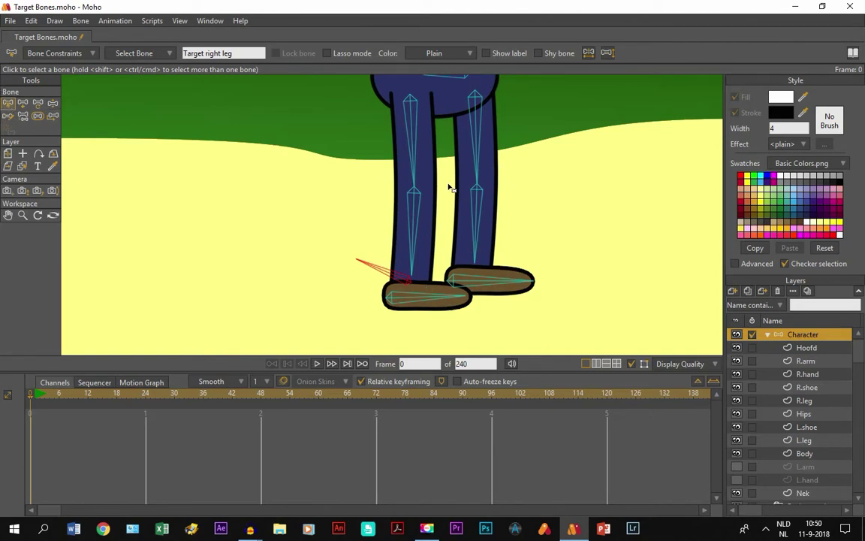
# - Draw a new bone rising from the back shoe and reduce its strength to 0
pyautogui.click(335, 251)
pyautogui.click(397, 283)
pyautogui.click(330, 288)
pyautogui.click(36, 104)
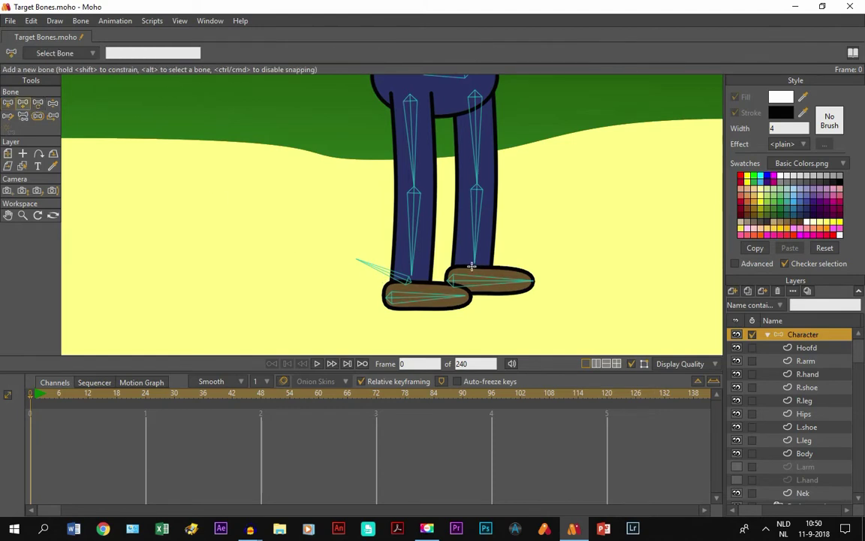
pyautogui.scroll(1, 472, 266)
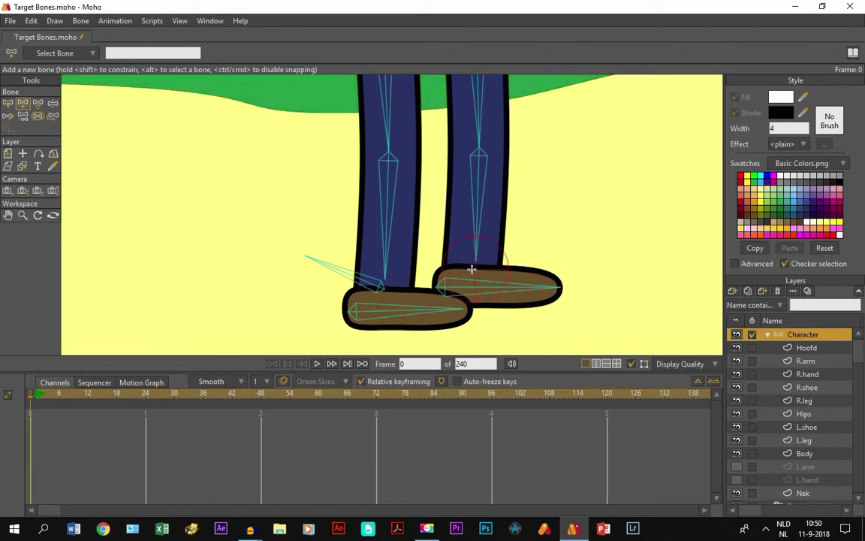
pyautogui.moveTo(471, 268); pyautogui.dragTo(424, 226)
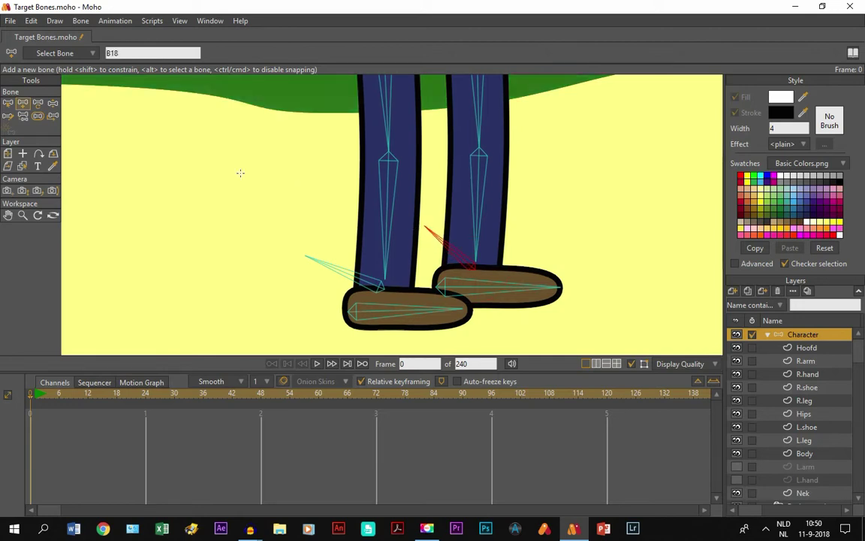
pyautogui.click(38, 115)
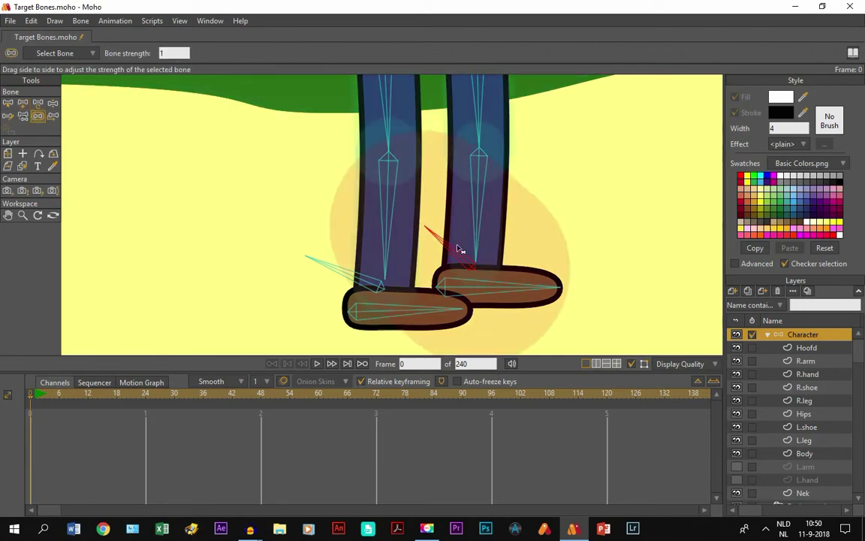
pyautogui.moveTo(459, 251); pyautogui.dragTo(1, 134)
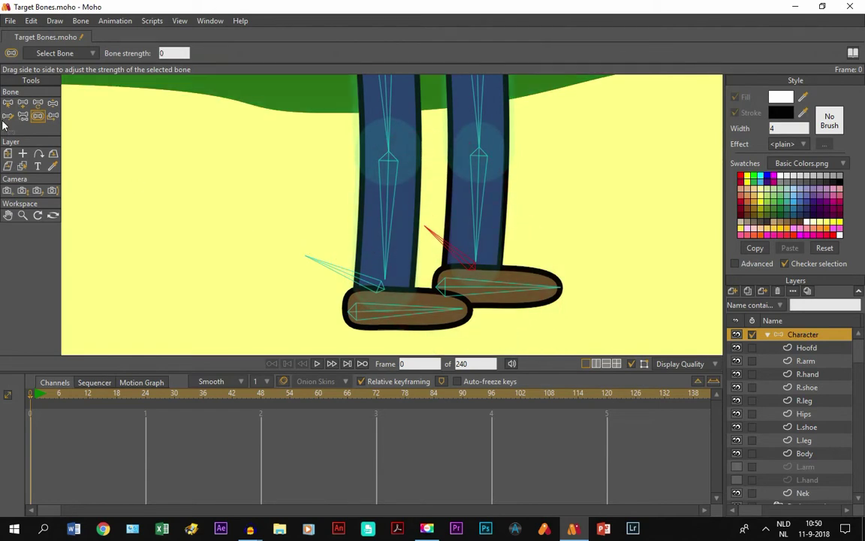
# - Rename the new bone 'Target left leg' and pan back to the character's body
pyautogui.click(7, 103)
pyautogui.doubleClick(195, 52)
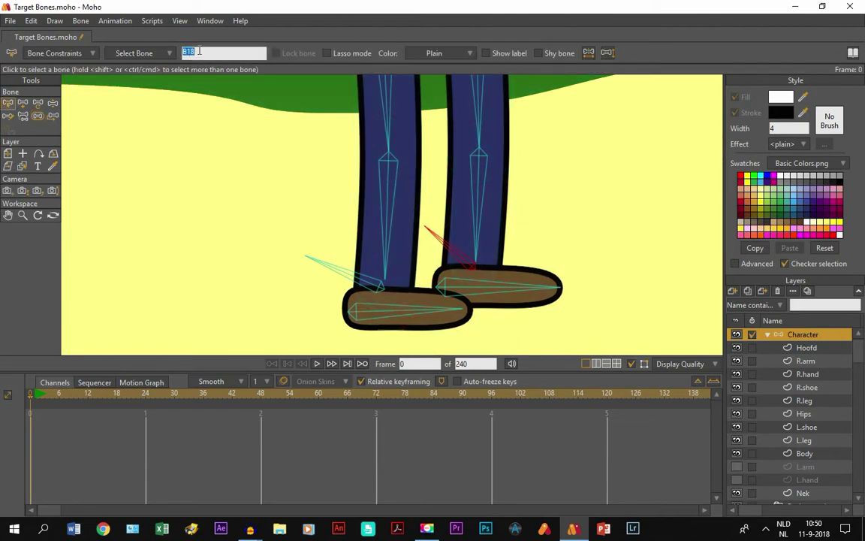
pyautogui.press('capslock')
pyautogui.write('T')
pyautogui.press('capslock')
pyautogui.write('arget left leg')
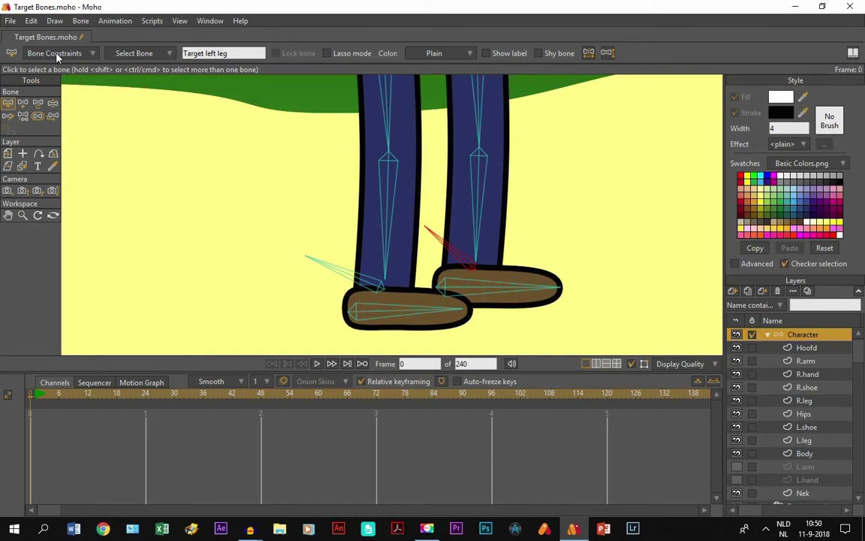
pyautogui.click(8, 216)
pyautogui.scroll(-3, 391, 225)
pyautogui.moveTo(394, 236); pyautogui.dragTo(305, 259)
# - Set front lower-leg bone B13's constraint target to 'Target right leg'
pyautogui.click(7, 103)
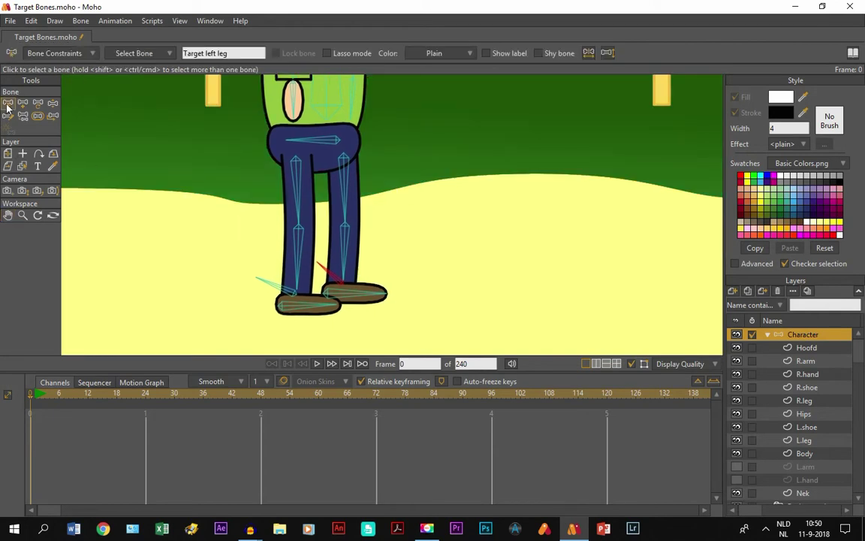
pyautogui.click(300, 250)
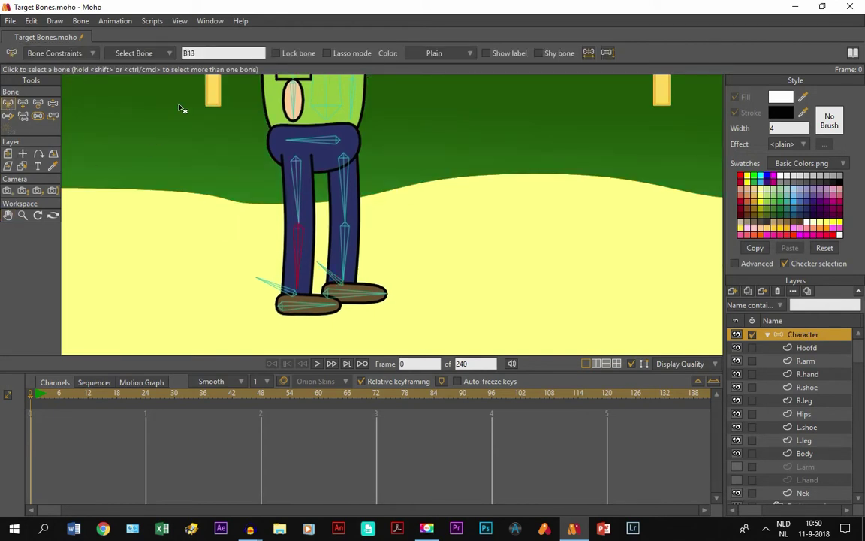
pyautogui.click(44, 53)
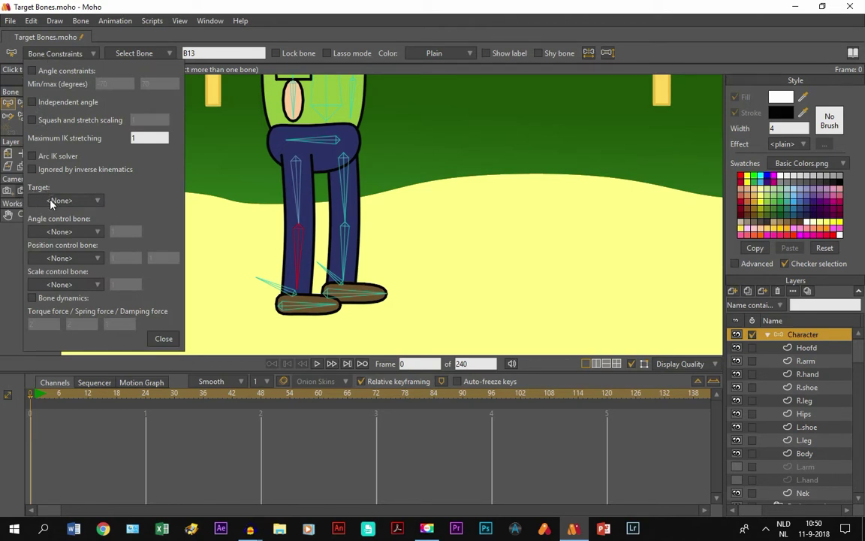
pyautogui.click(60, 200)
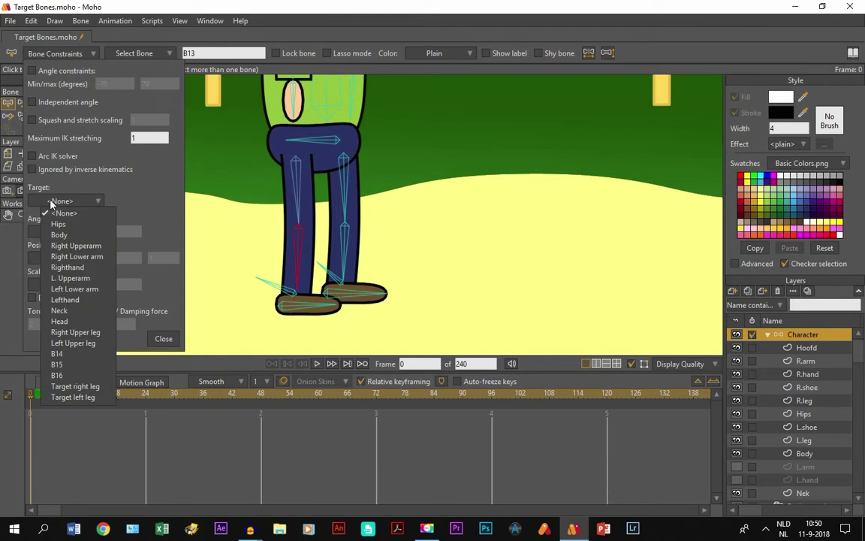
pyautogui.click(75, 386)
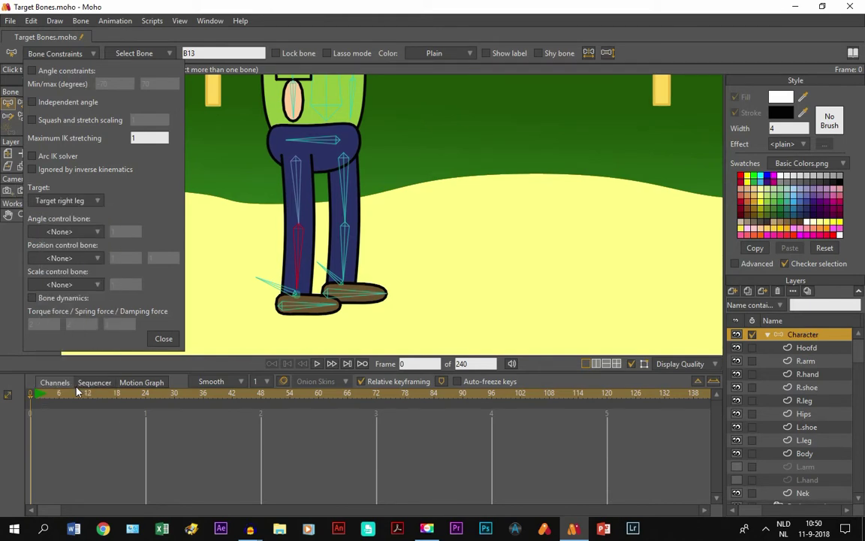
pyautogui.click(165, 340)
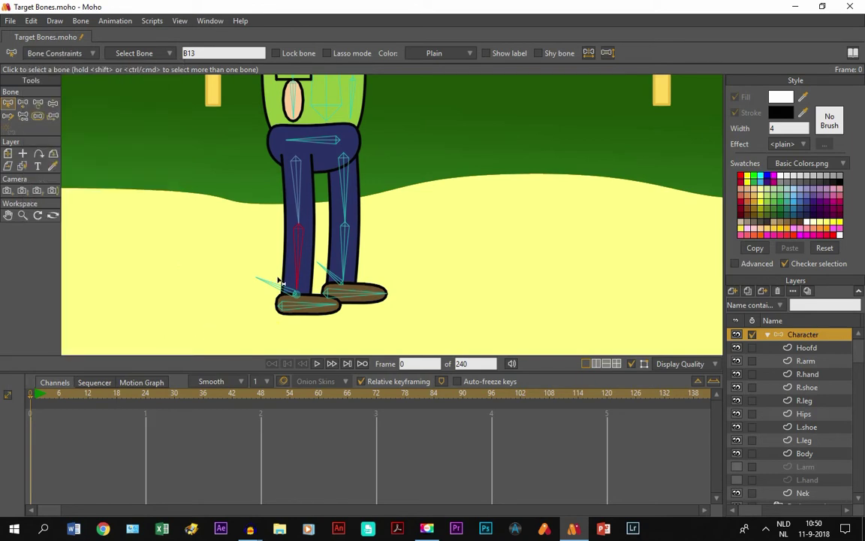
# - Select the Target right leg bone and pan back over the whole character
pyautogui.scroll(2, 279, 282)
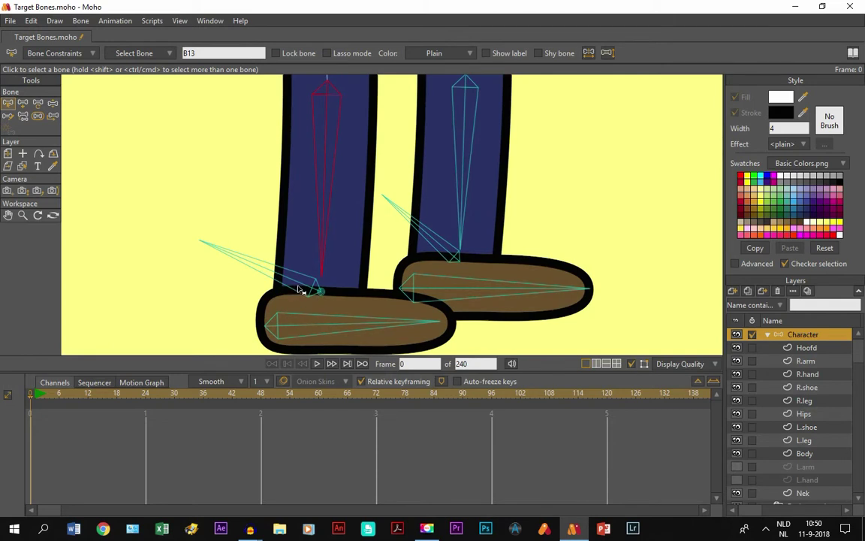
pyautogui.click(263, 272)
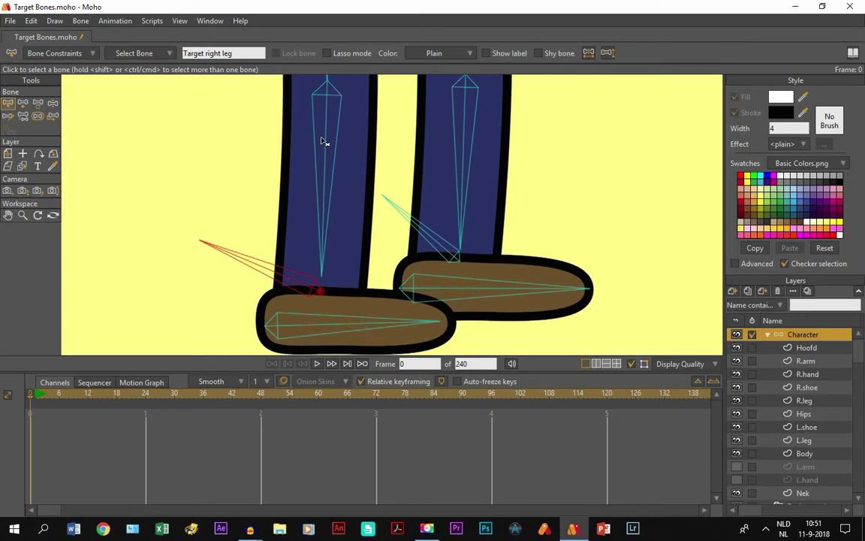
pyautogui.click(8, 216)
pyautogui.scroll(-5, 247, 213)
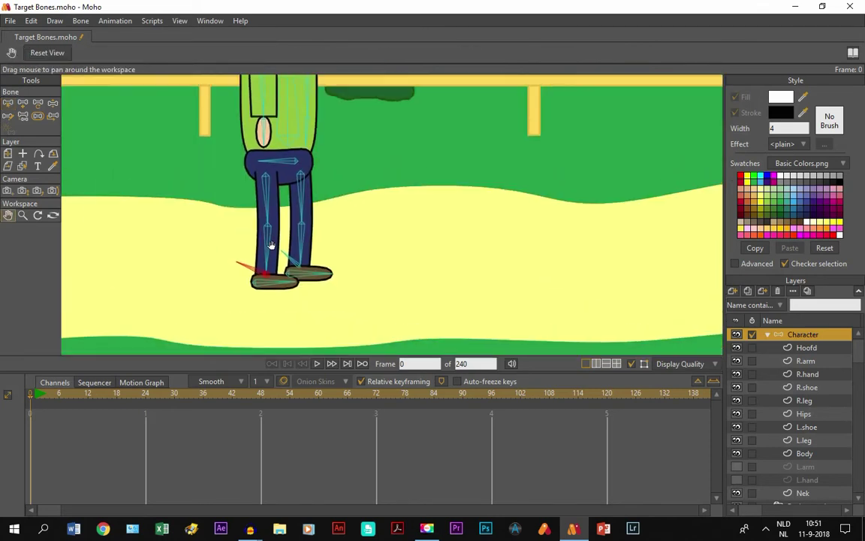
pyautogui.moveTo(244, 210); pyautogui.dragTo(245, 228)
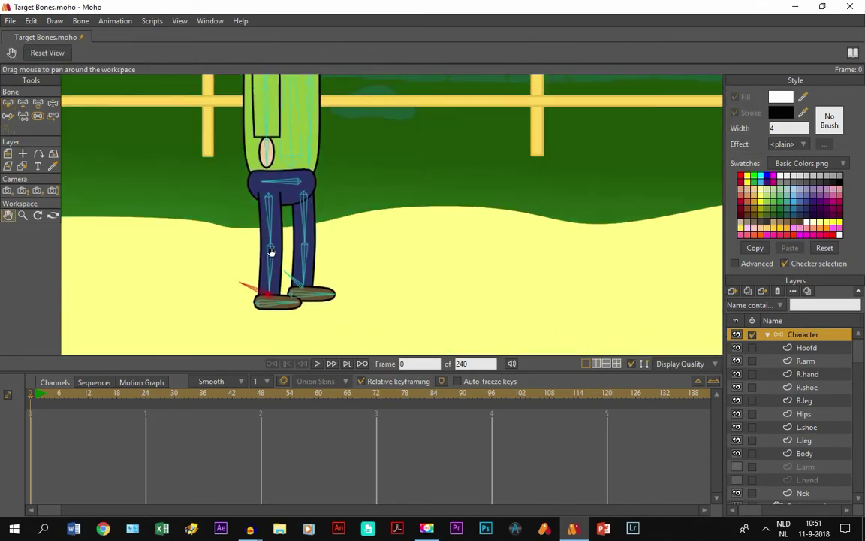
pyautogui.click(52, 104)
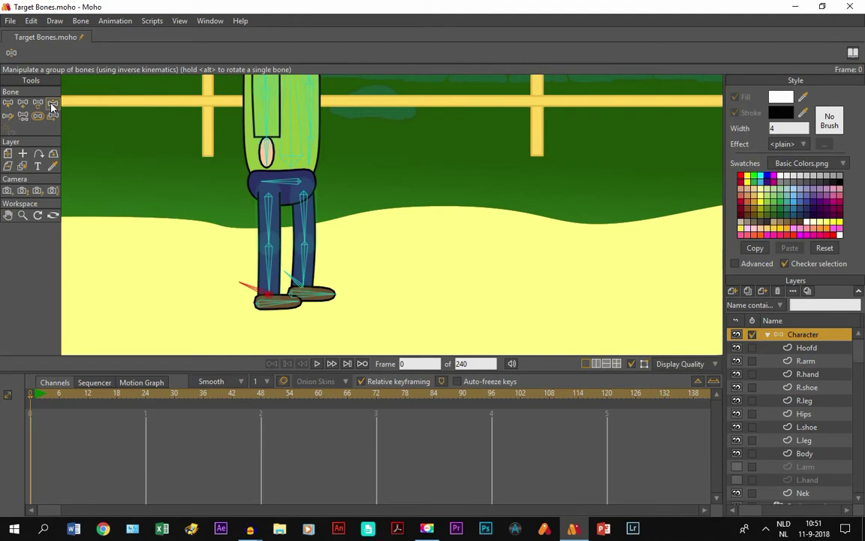
pyautogui.click(291, 186)
pyautogui.moveTo(291, 187); pyautogui.dragTo(295, 222)
pyautogui.scroll(-4, 295, 223)
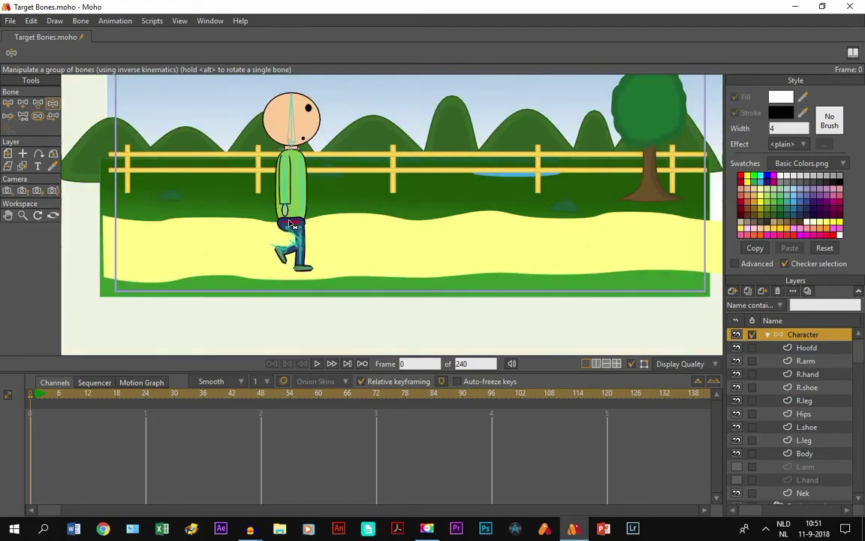
pyautogui.scroll(4, 292, 270)
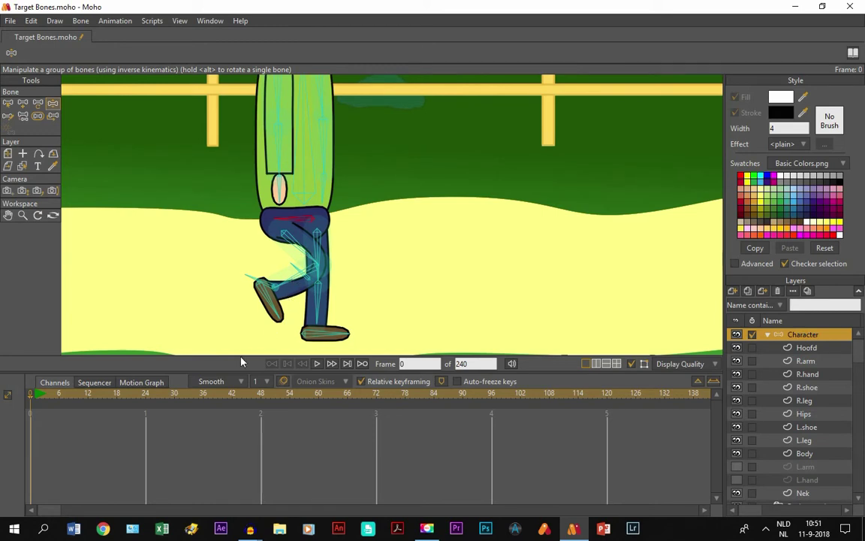
pyautogui.hotkey('ctrl', 'z')
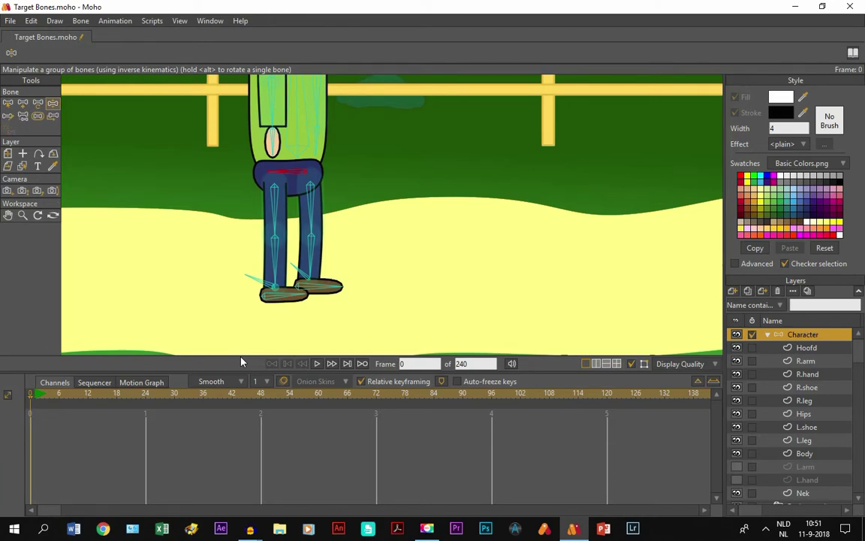
pyautogui.click(6, 217)
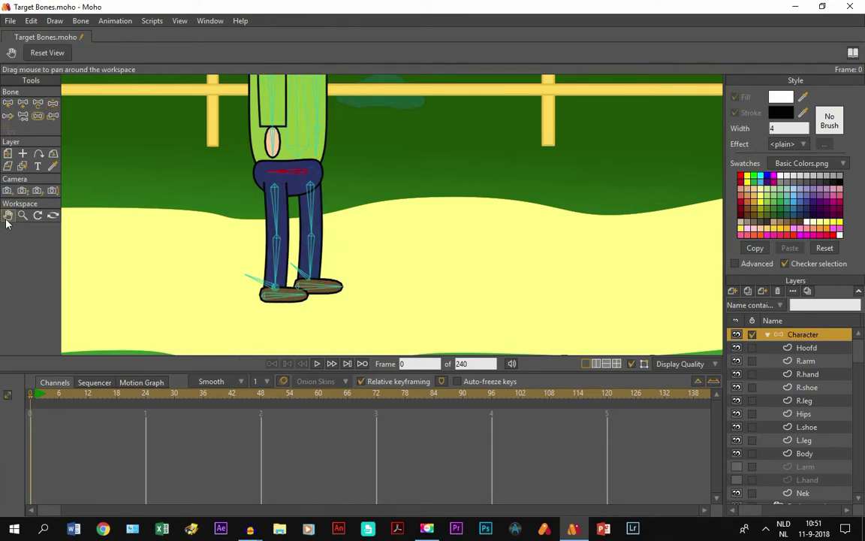
# - Set rear lower-leg bone B15's constraint target to 'Target left leg'
pyautogui.click(7, 103)
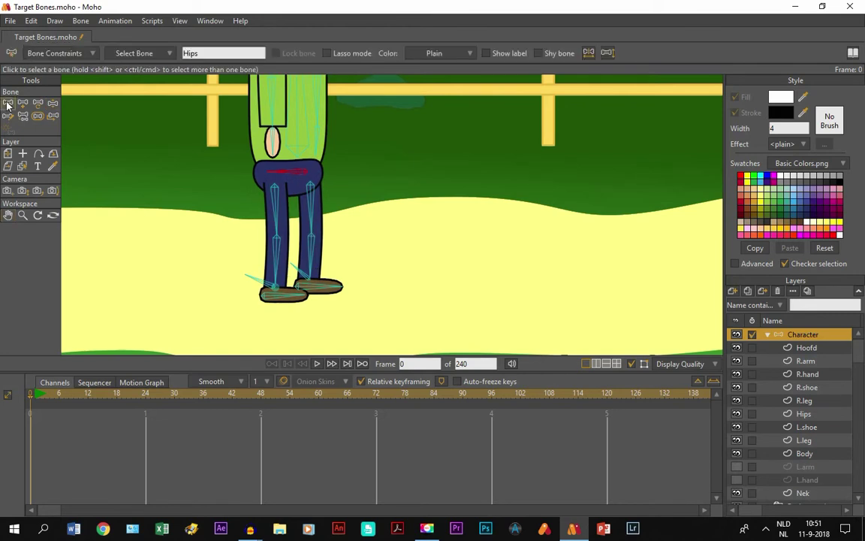
pyautogui.click(314, 251)
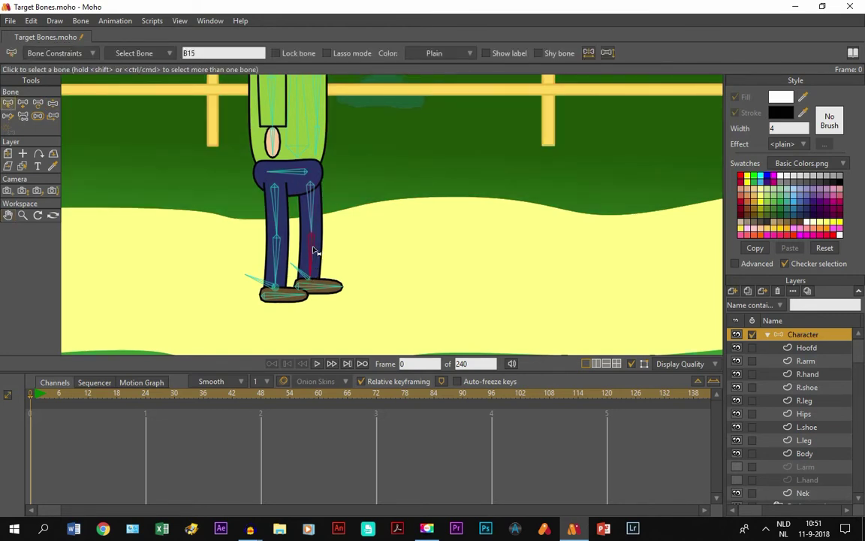
pyautogui.click(84, 53)
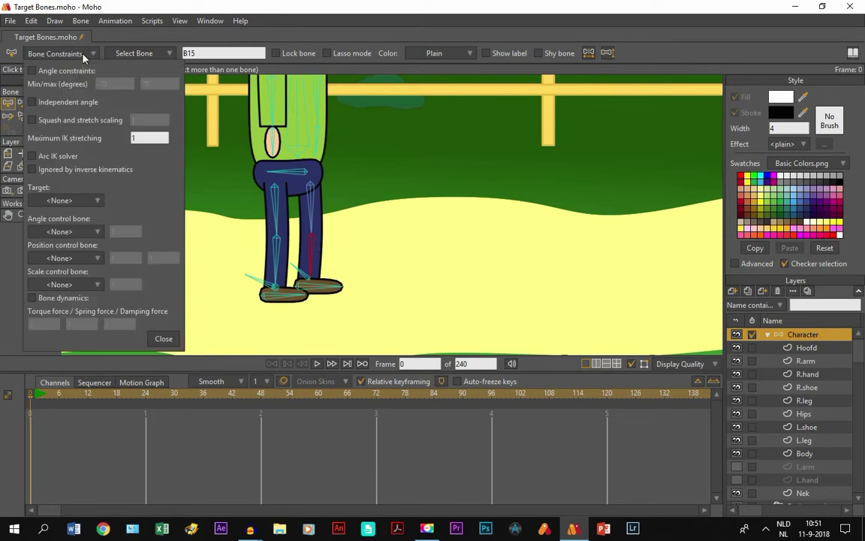
pyautogui.click(48, 201)
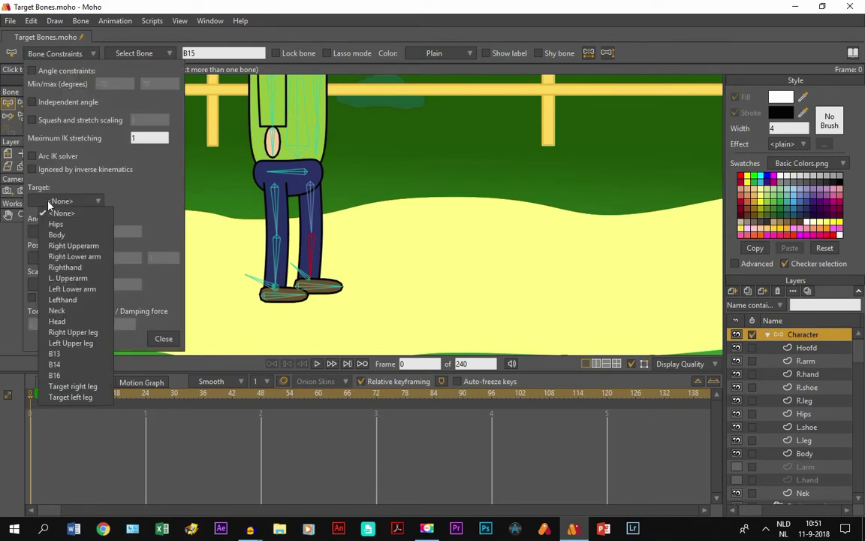
pyautogui.click(71, 397)
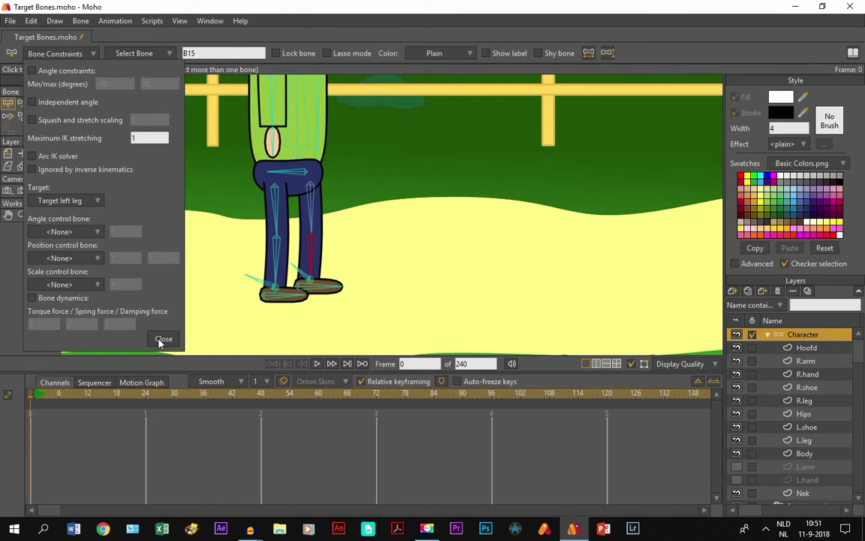
pyautogui.click(162, 340)
pyautogui.scroll(2, 310, 299)
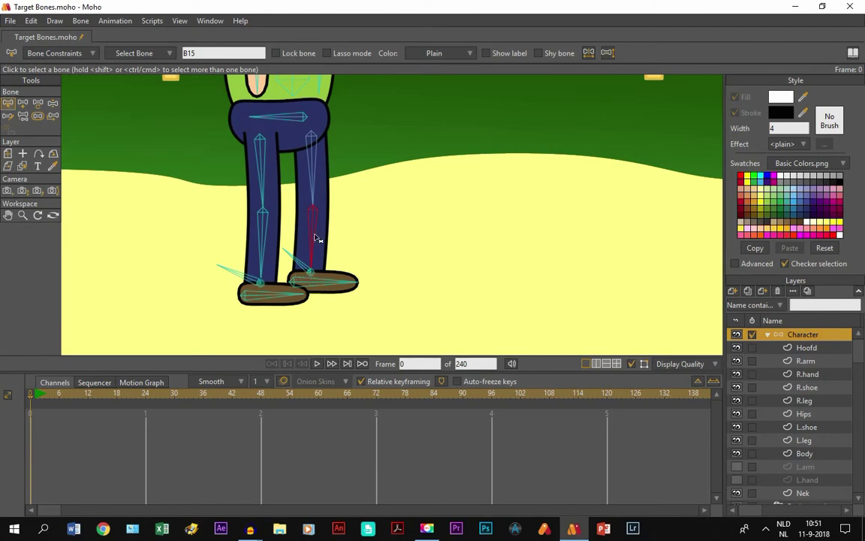
pyautogui.click(8, 215)
# - Drag the Hips bone down to bend both knees, then back up to standing
pyautogui.scroll(-5, 246, 218)
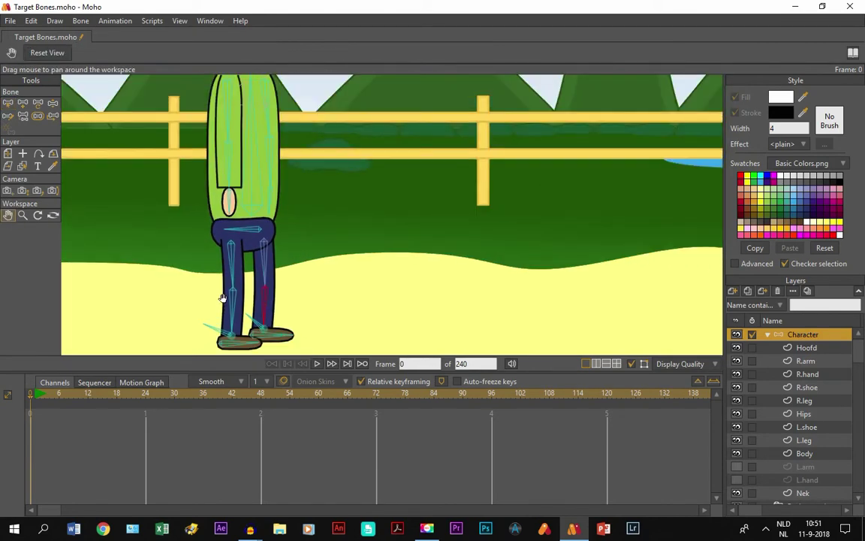
pyautogui.scroll(3, 246, 218)
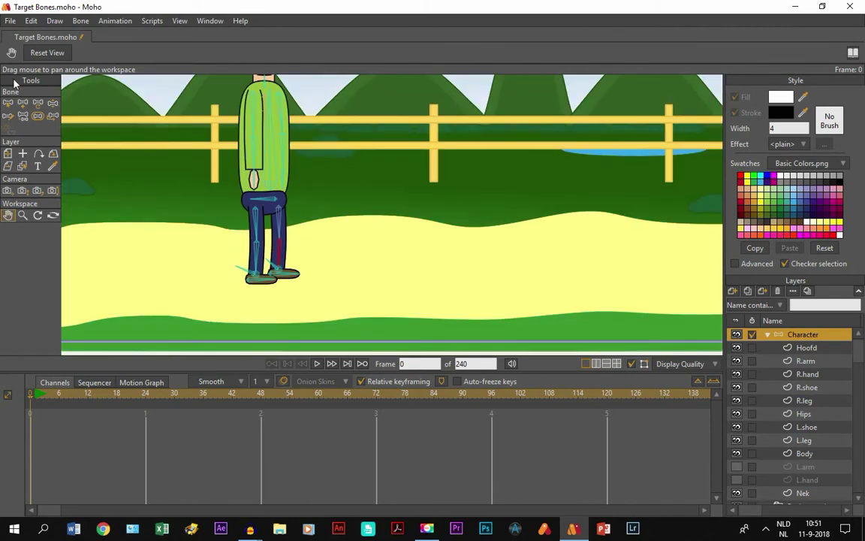
pyautogui.click(53, 102)
pyautogui.click(264, 203)
pyautogui.moveTo(265, 203); pyautogui.dragTo(256, 222)
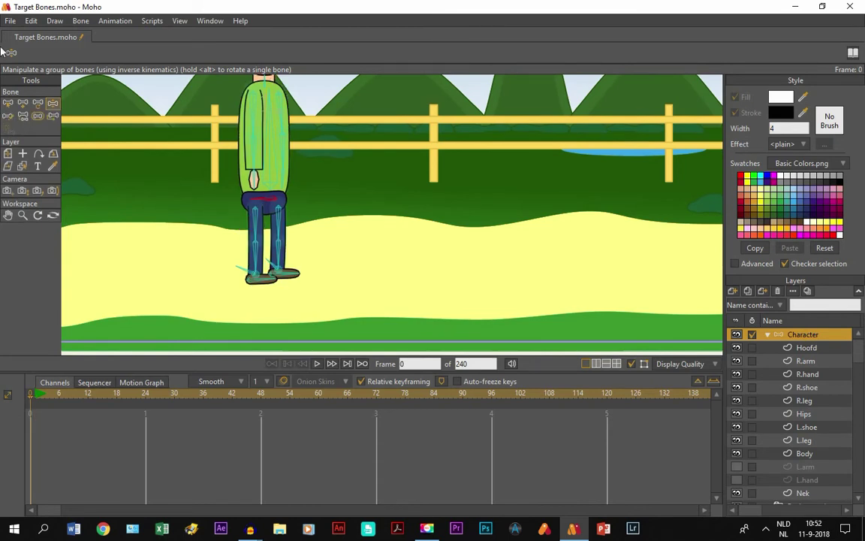
pyautogui.click(8, 102)
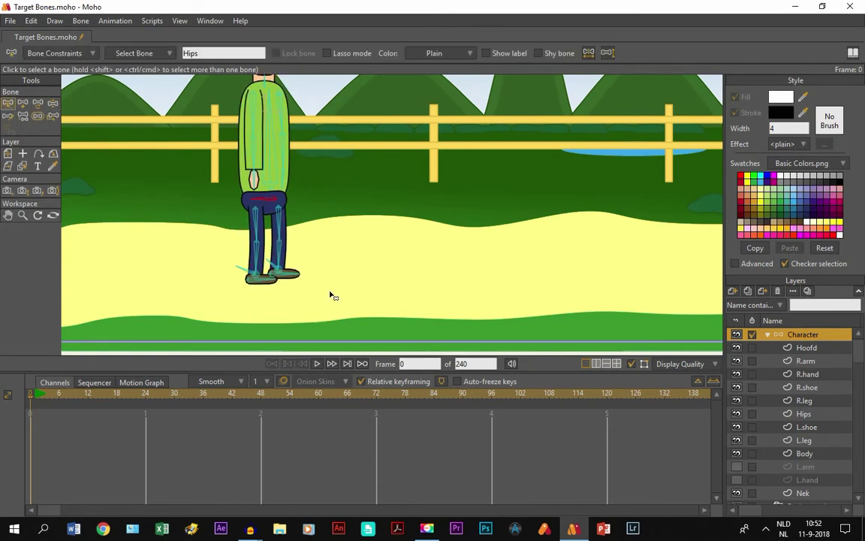
# - Select both shoe bones and turn on Independent angle in their Bone Constraints
pyautogui.scroll(3, 270, 282)
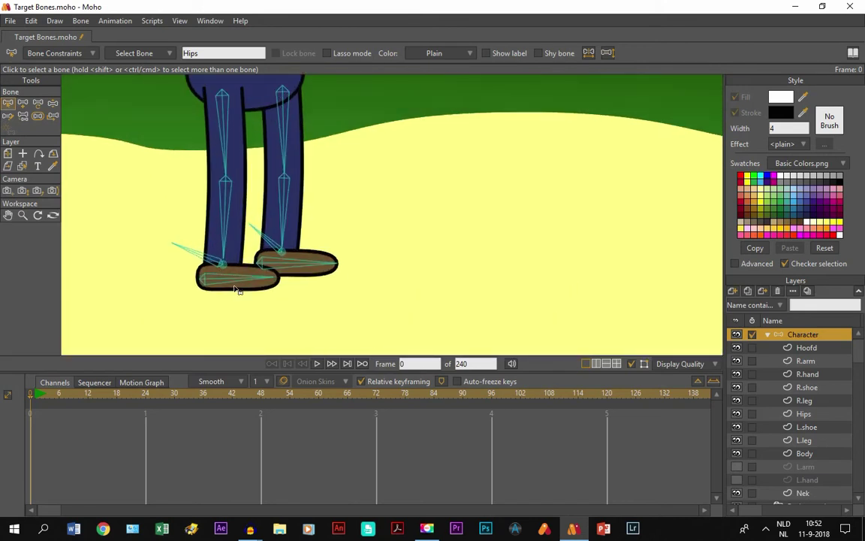
pyautogui.click(232, 284)
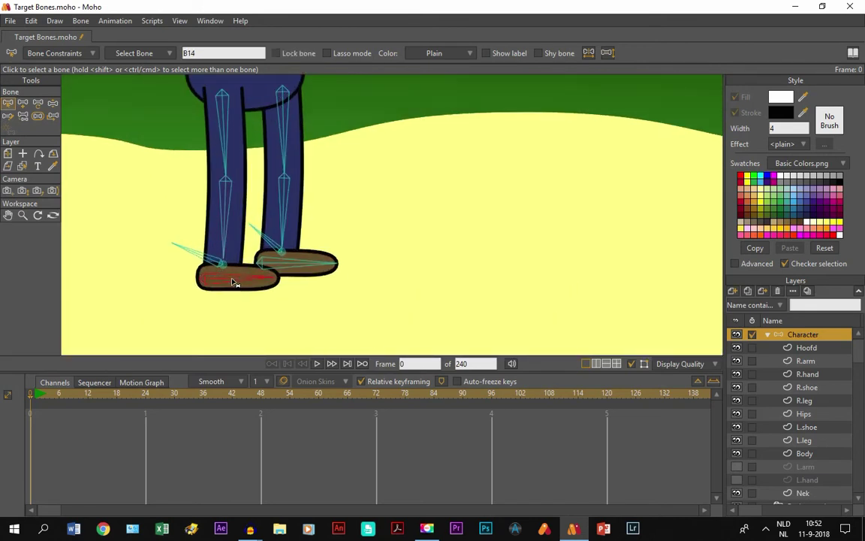
pyautogui.keyDown('shift'); pyautogui.click(308, 269); pyautogui.keyUp('shift')
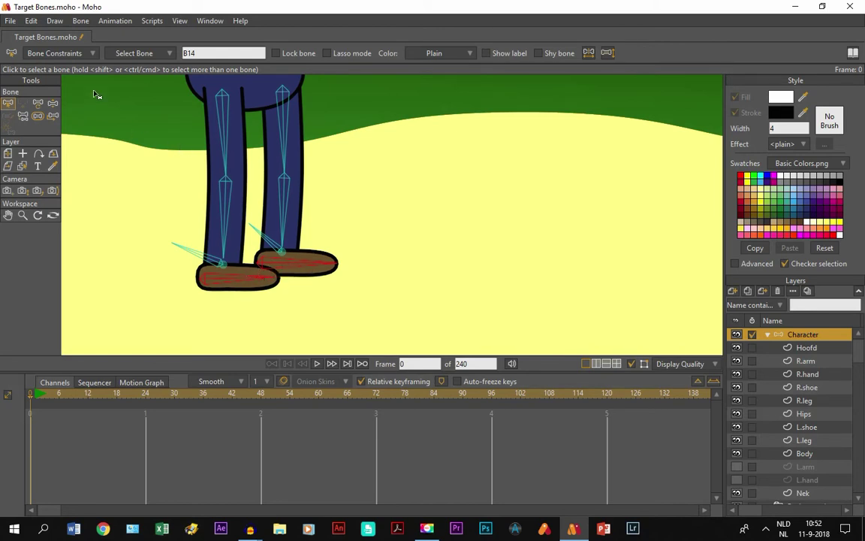
pyautogui.click(50, 54)
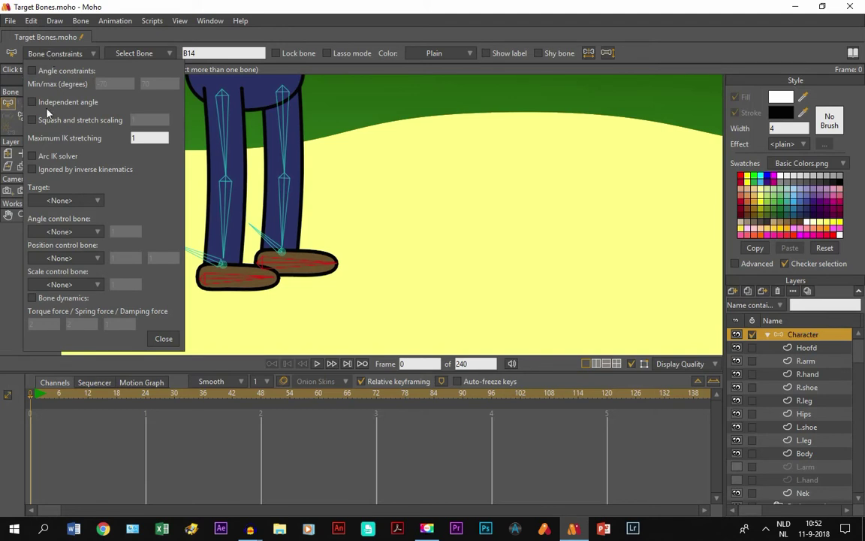
pyautogui.click(171, 340)
pyautogui.click(9, 215)
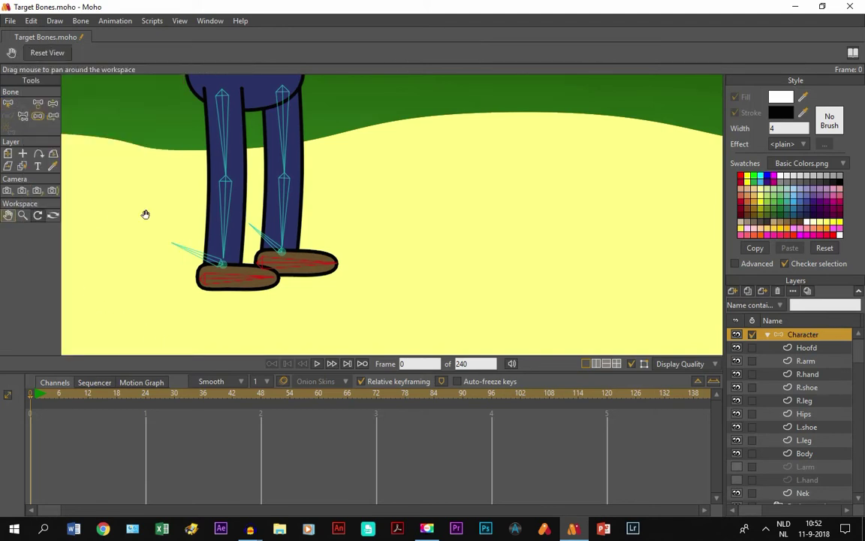
pyautogui.scroll(-5, 257, 269)
pyautogui.scroll(2, 257, 269)
# - Drag the hips down and sideways to bend the knees, then pan up to the head
pyautogui.click(53, 103)
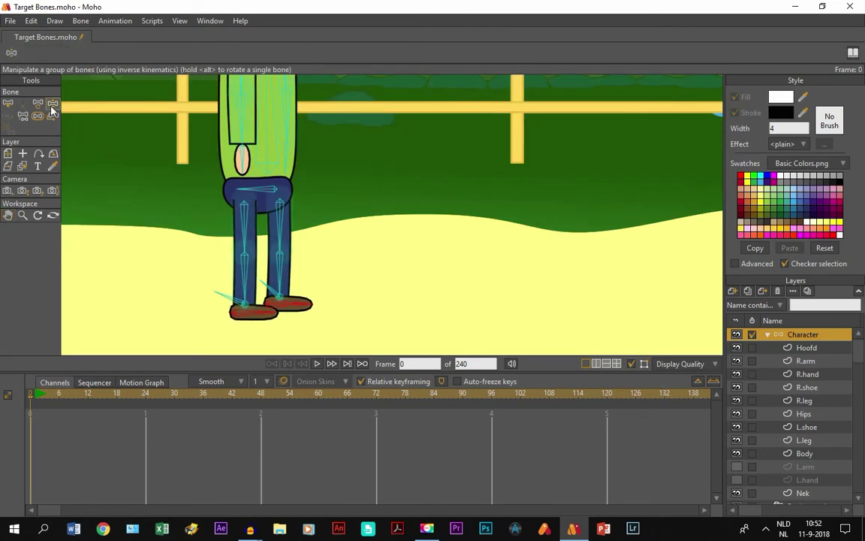
pyautogui.moveTo(253, 191); pyautogui.dragTo(226, 201)
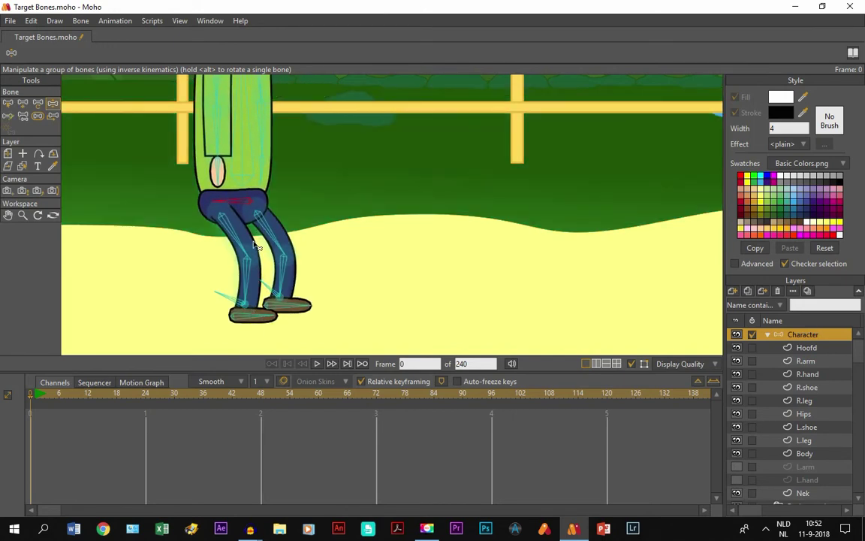
pyautogui.moveTo(235, 209)
pyautogui.mouseDown()
pyautogui.moveTo(197, 218)
pyautogui.moveTo(230, 216)
pyautogui.moveTo(233, 208)
pyautogui.mouseUp()
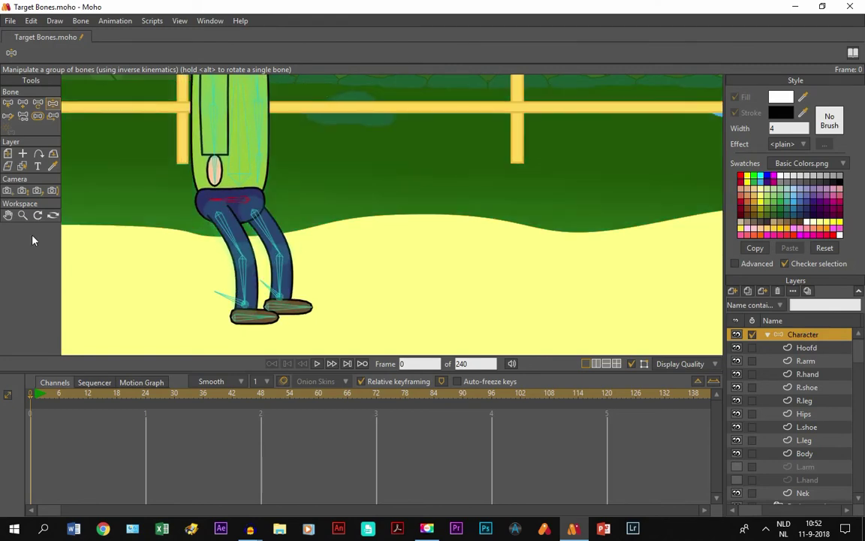
pyautogui.click(7, 214)
pyautogui.scroll(-2, 167, 199)
pyautogui.moveTo(167, 199); pyautogui.dragTo(245, 272)
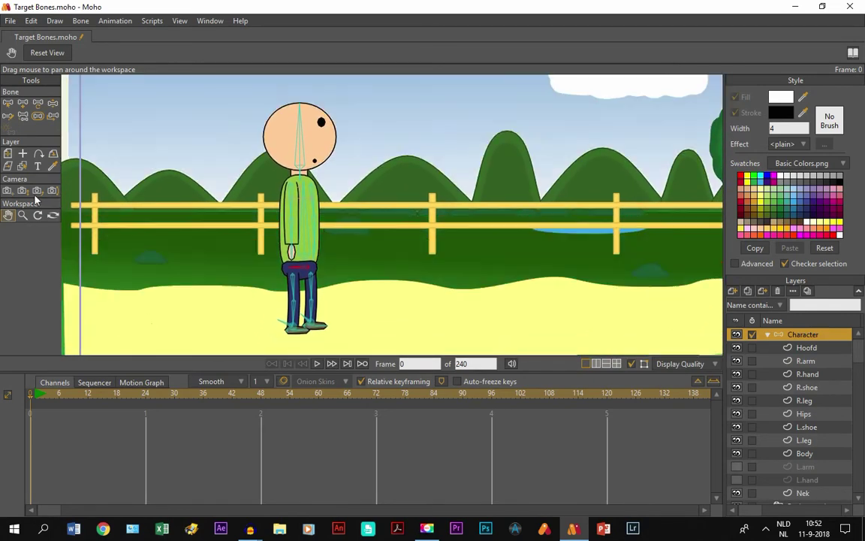
pyautogui.click(53, 103)
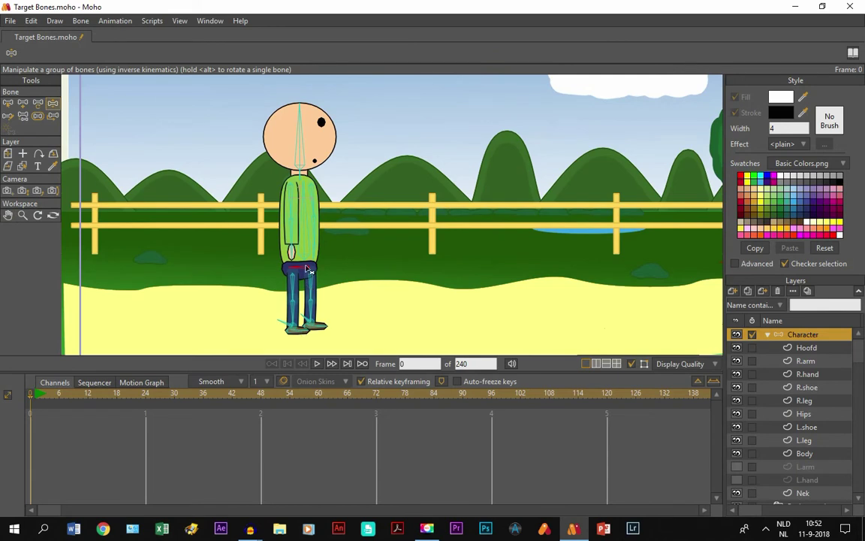
pyautogui.moveTo(307, 268); pyautogui.dragTo(321, 280)
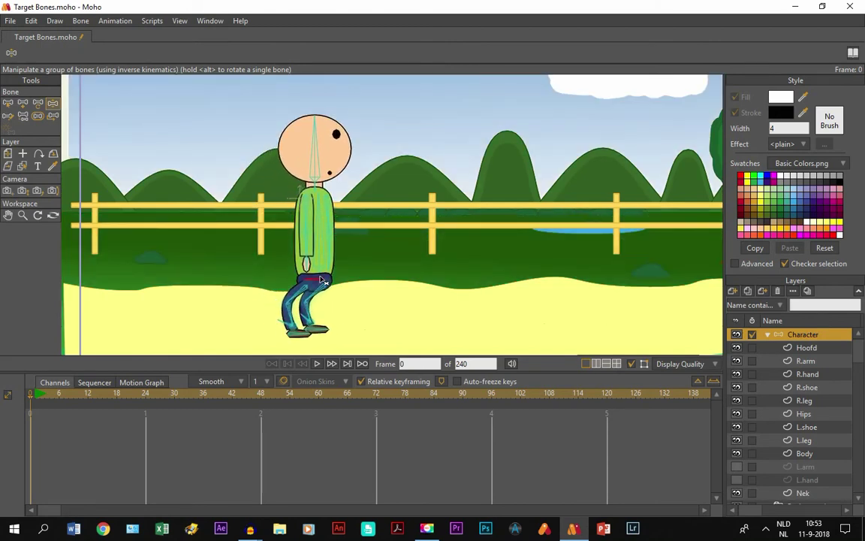
pyautogui.hotkey('ctrl', 'Right')
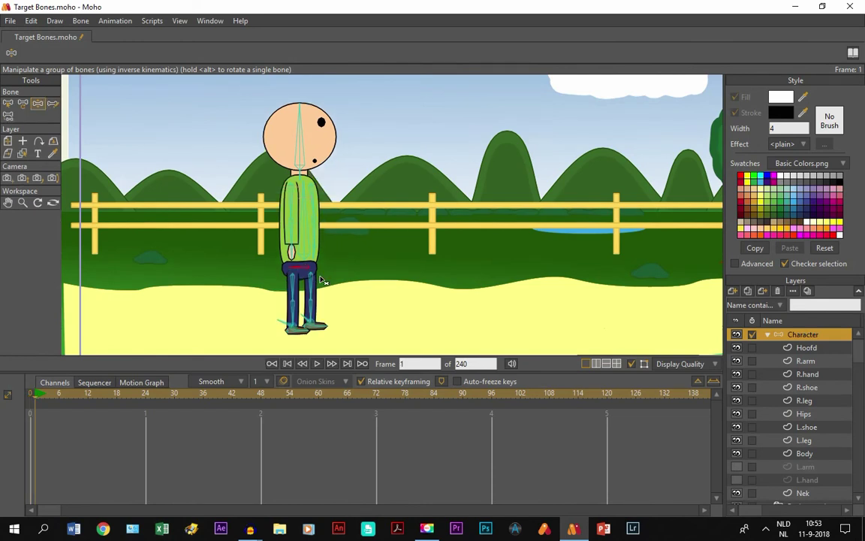
pyautogui.hotkey('ctrl', 'Left')
# - Zoom in on the feet and make the R.leg layer active
pyautogui.click(7, 216)
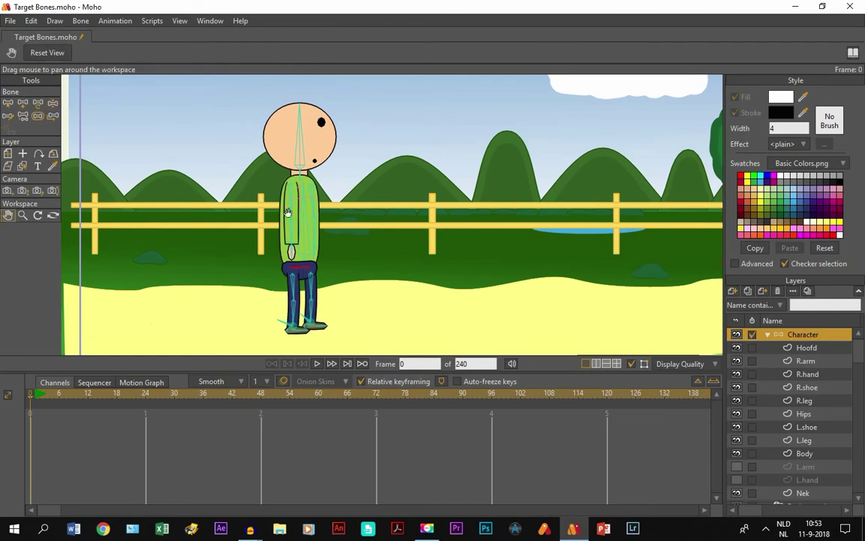
pyautogui.scroll(3, 270, 188)
pyautogui.scroll(-4, 279, 153)
pyautogui.scroll(3, 284, 188)
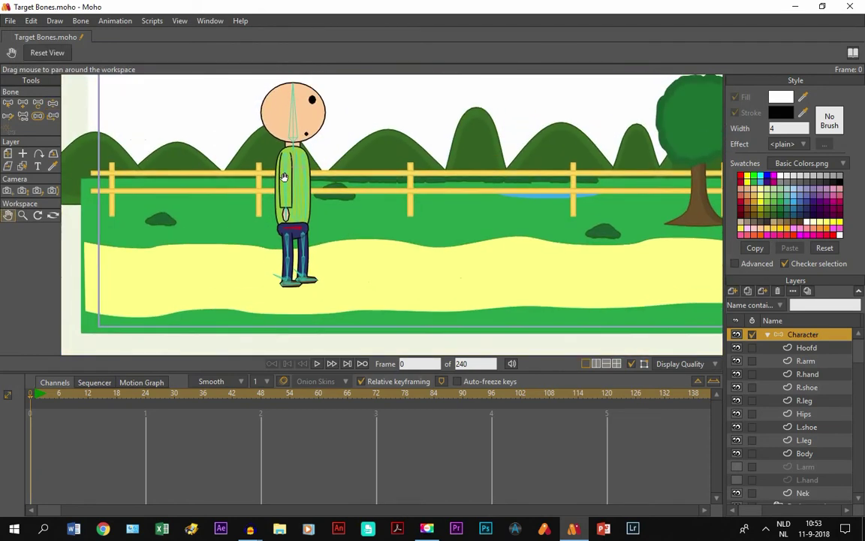
pyautogui.scroll(4, 286, 203)
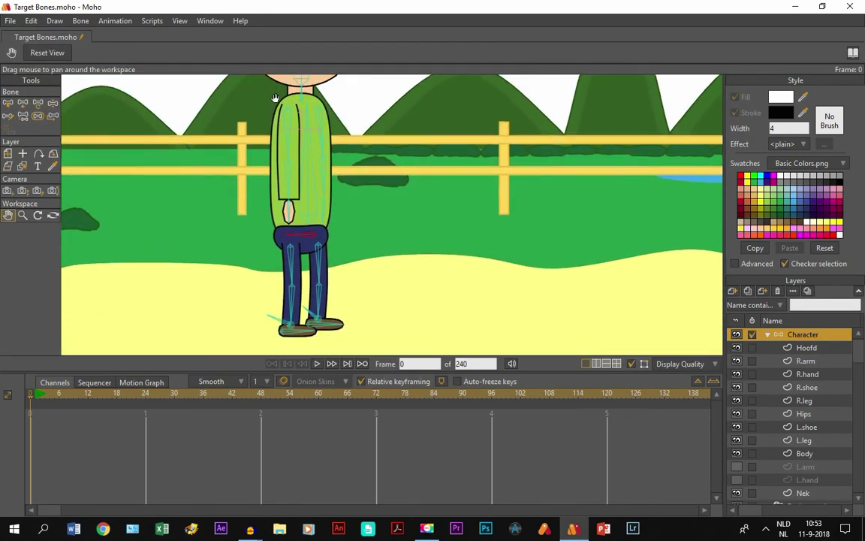
pyautogui.scroll(2, 319, 163)
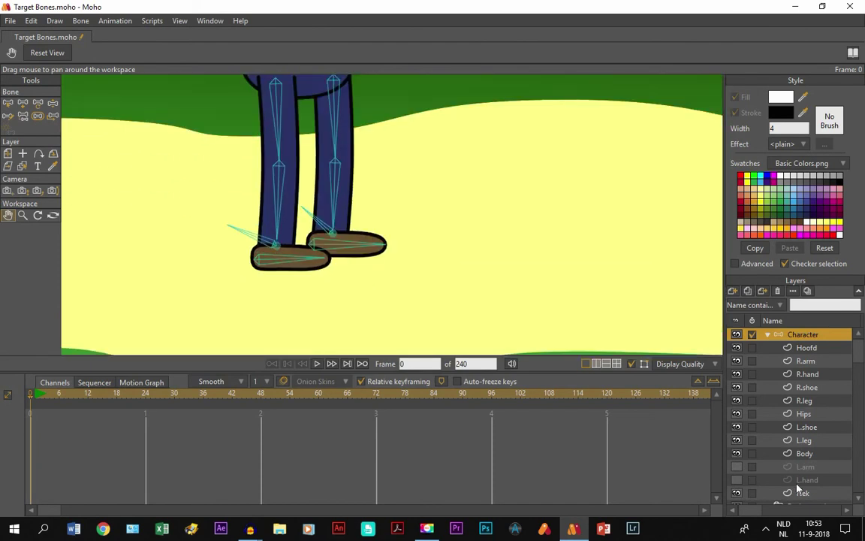
pyautogui.click(798, 387)
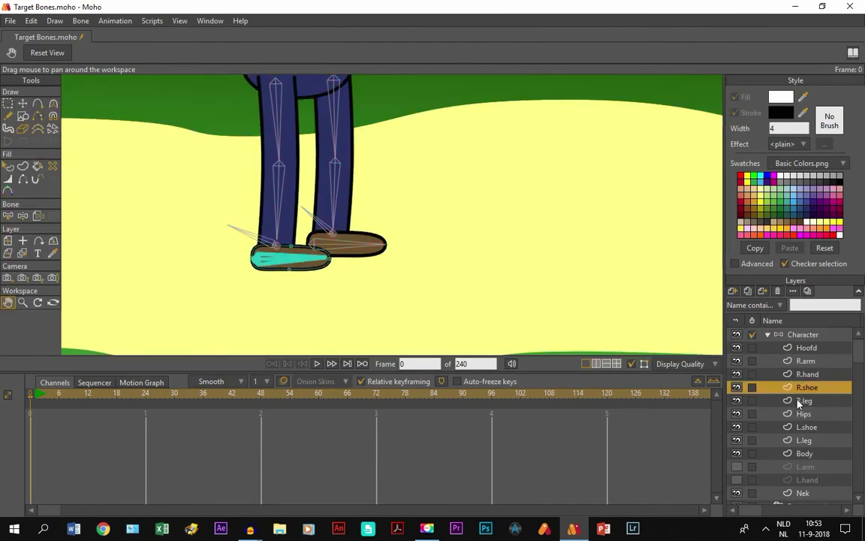
pyautogui.click(801, 401)
# - Select the heel point of the R.leg shape with Transform Points
pyautogui.click(22, 104)
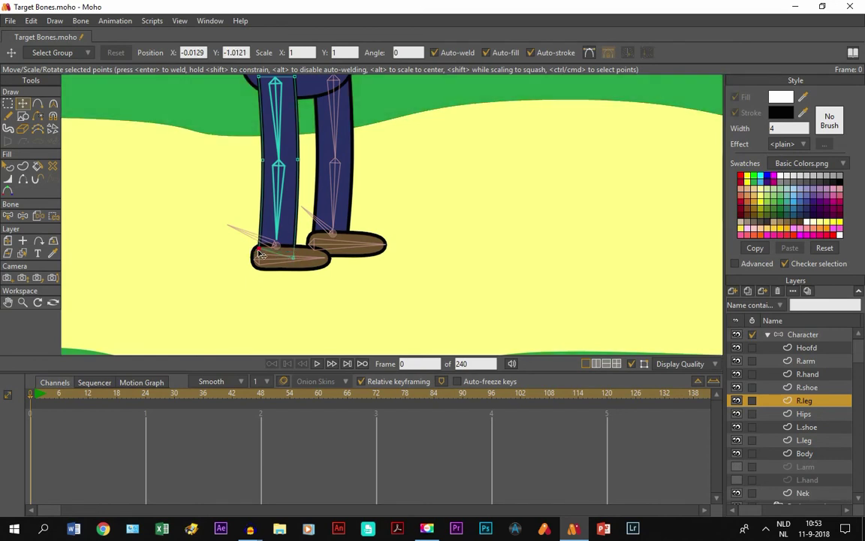
pyautogui.click(260, 262)
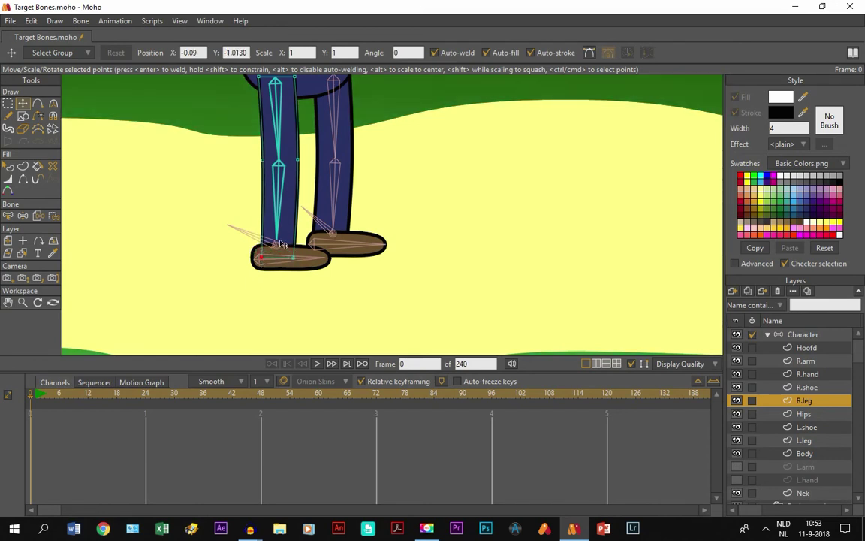
pyautogui.click(8, 302)
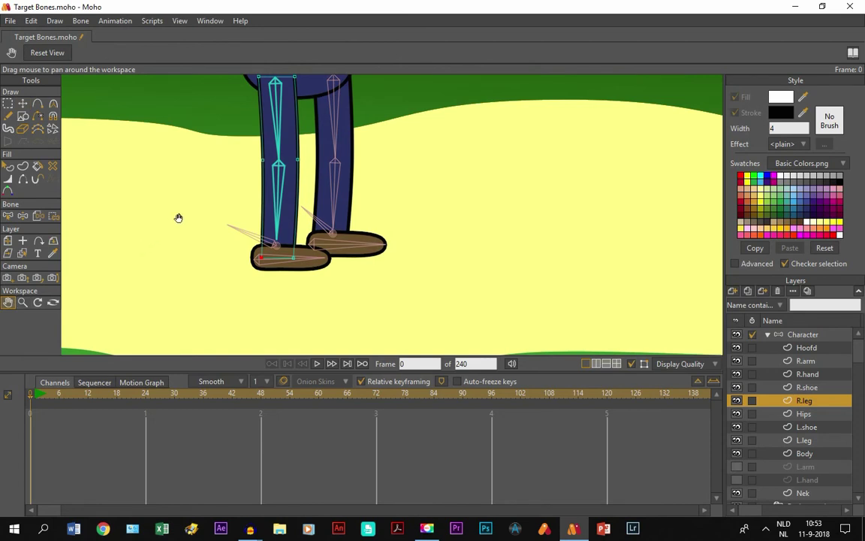
pyautogui.moveTo(234, 205); pyautogui.dragTo(237, 240)
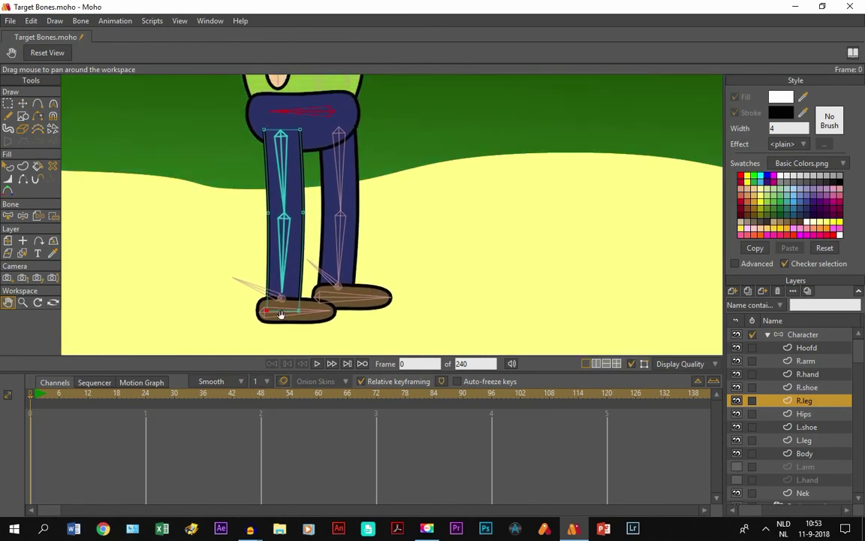